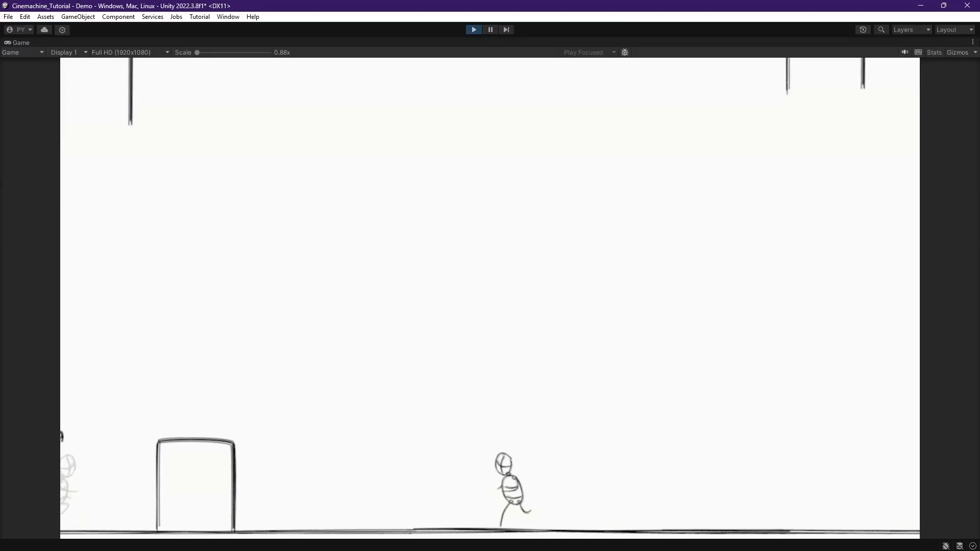
Run the character left, wall-jump up between the left pillars and clear the ground spikes
key(d)
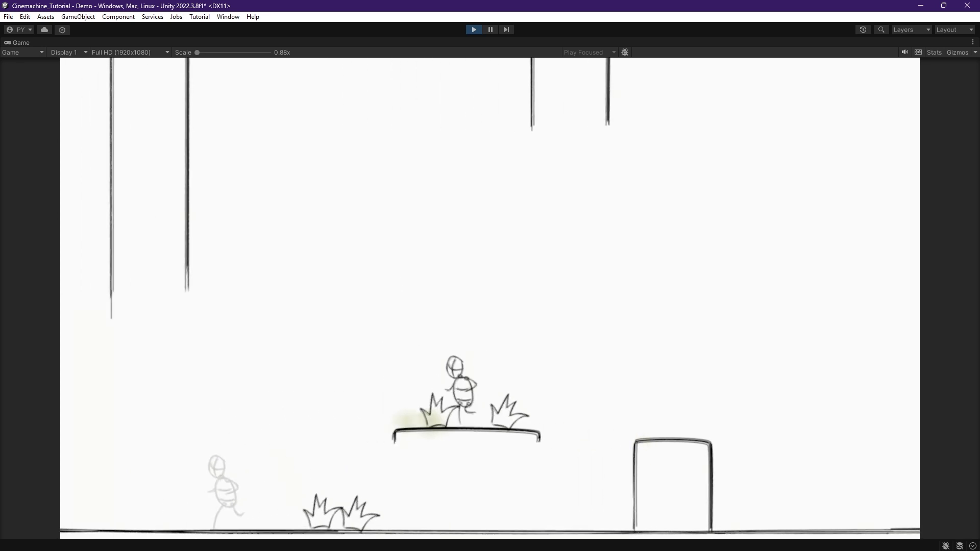
key(a)
key(space)
key(space)
key(d)
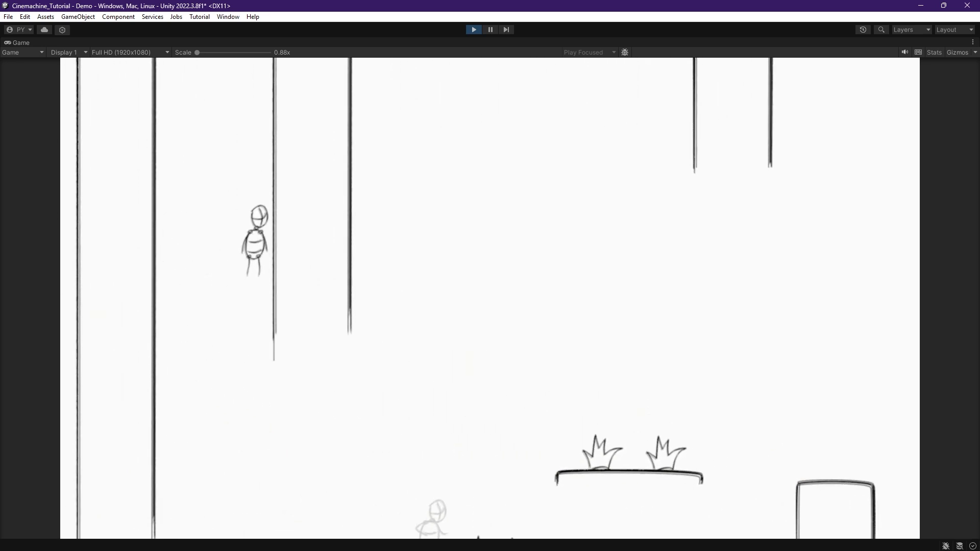
key(space)
key(a)
key(space)
key(d)
key(a)
key(d)
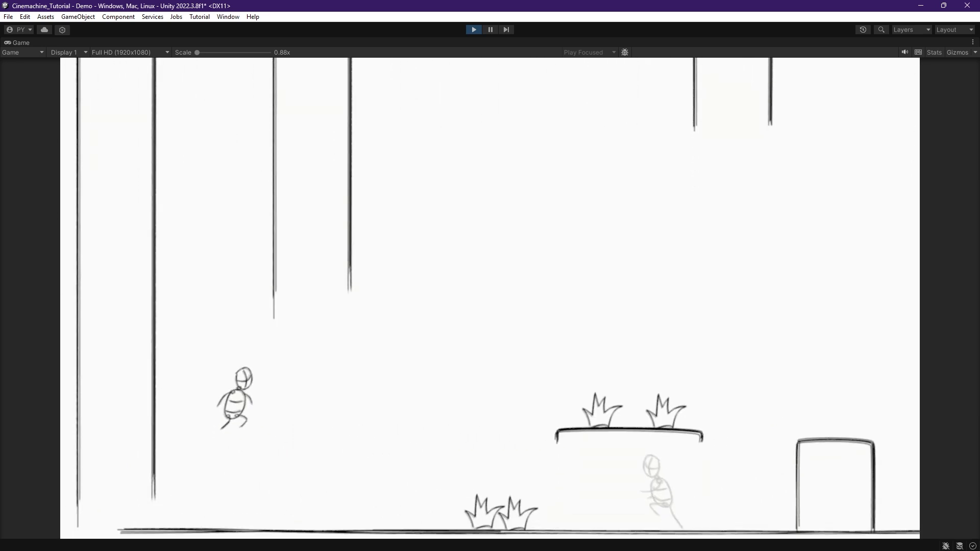
key(space)
key(space)
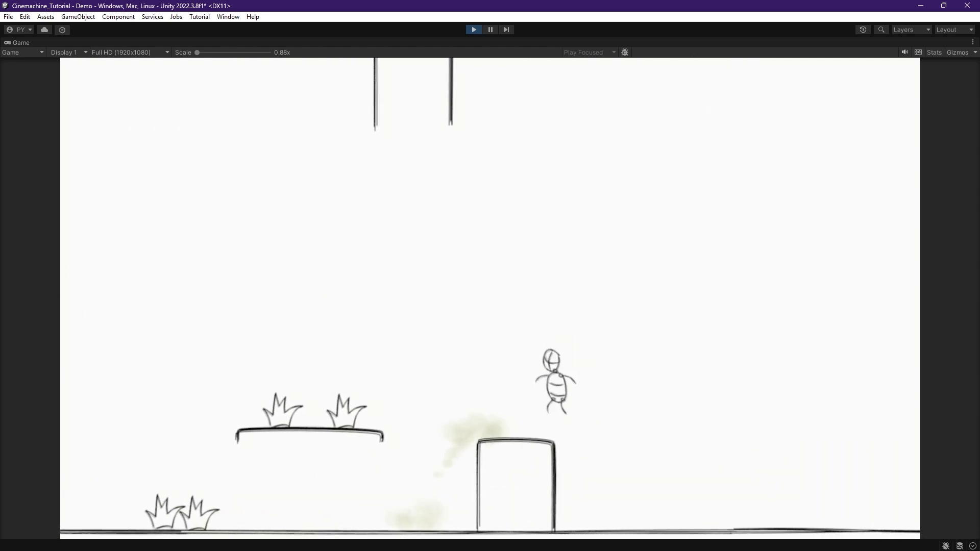
Slash the ground bushes and the enemy, then jump onto the platform and slash a bush
key(a)
key(j)
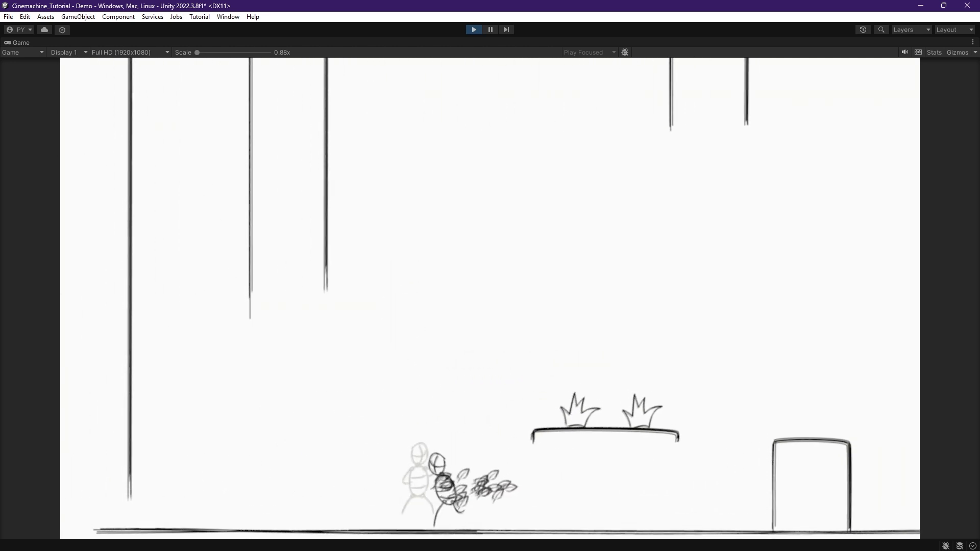
key(j)
key(d)
key(space)
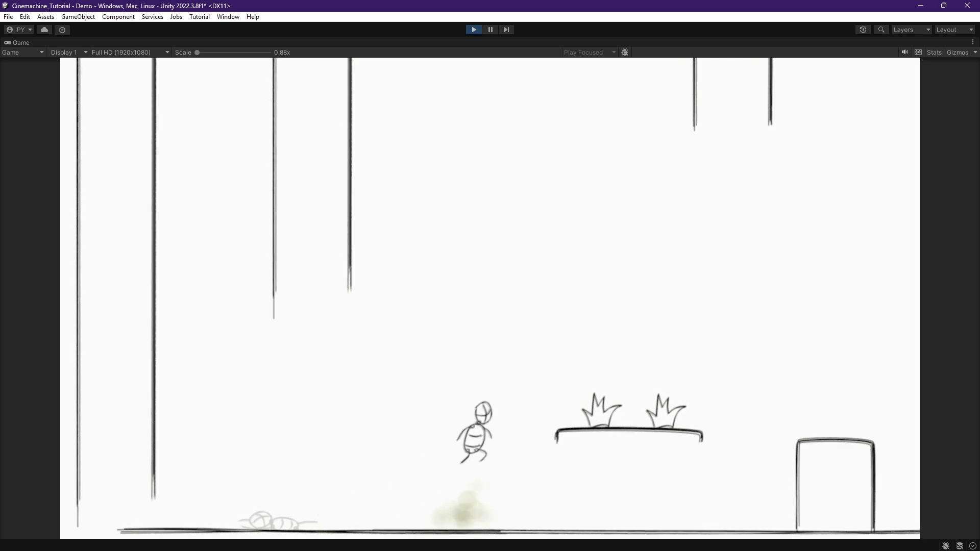
key(j)
key(space)
Jump the character left over the box and up onto the platform
key(Left)
key(space)
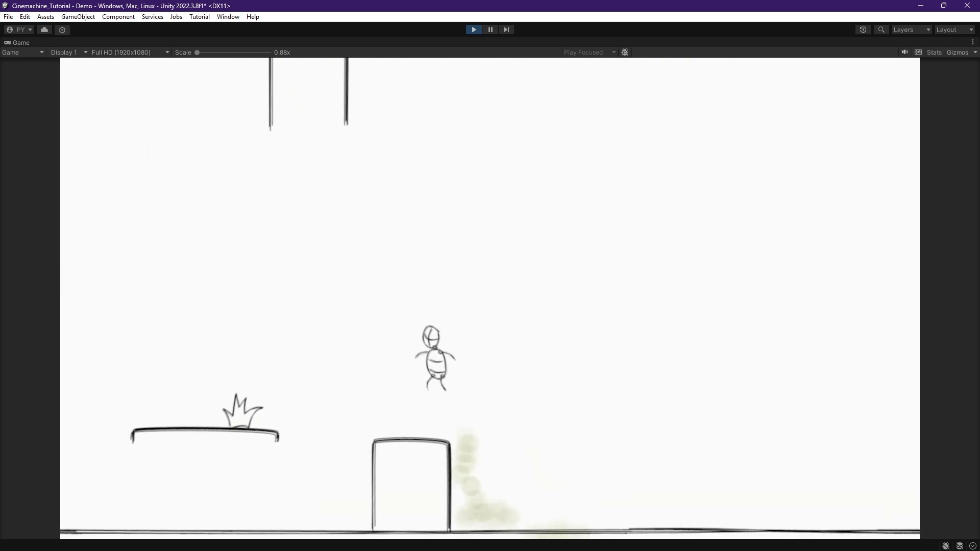
key(d)
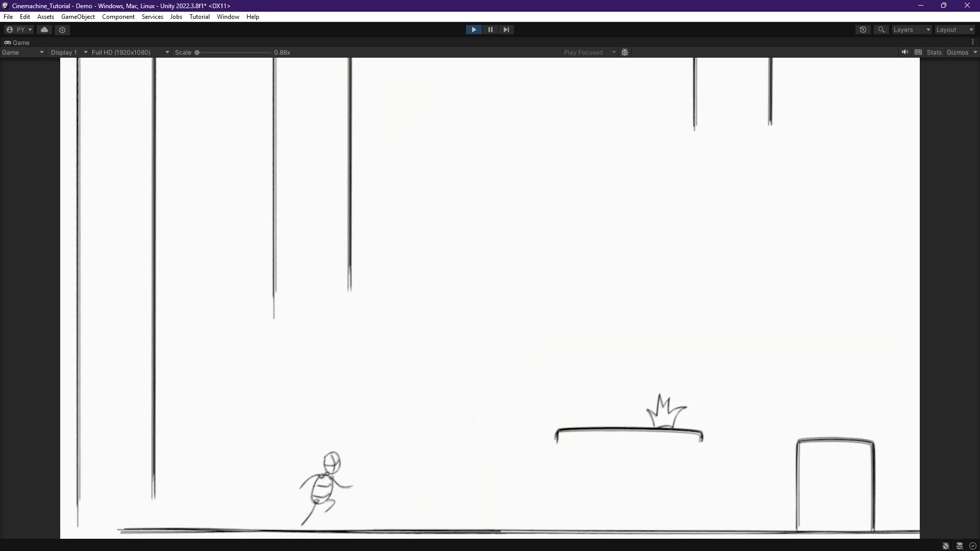
key(space)
key(space)
key(space)
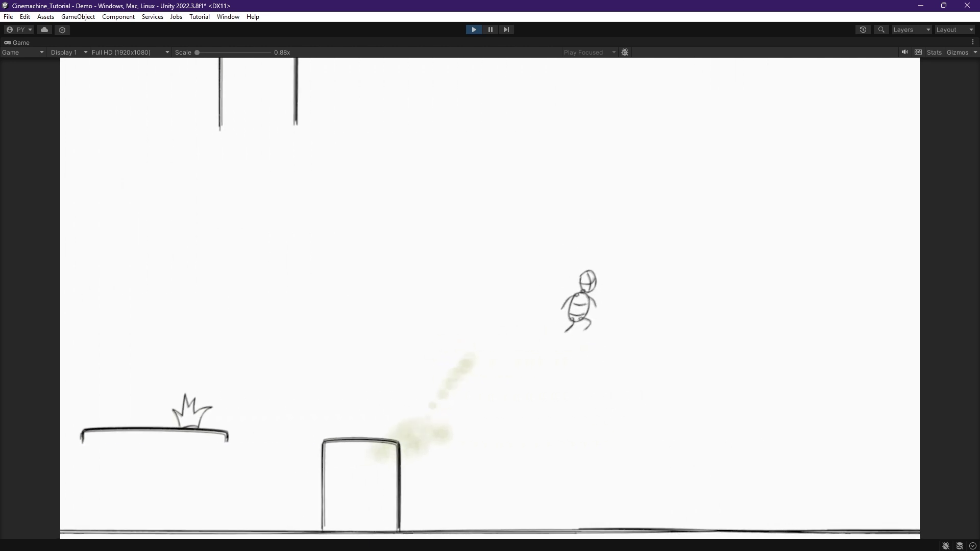
key(a)
Jump back over the box, wall-jump up the hanging pillar, land and jump right
key(space)
key(space)
key(space)
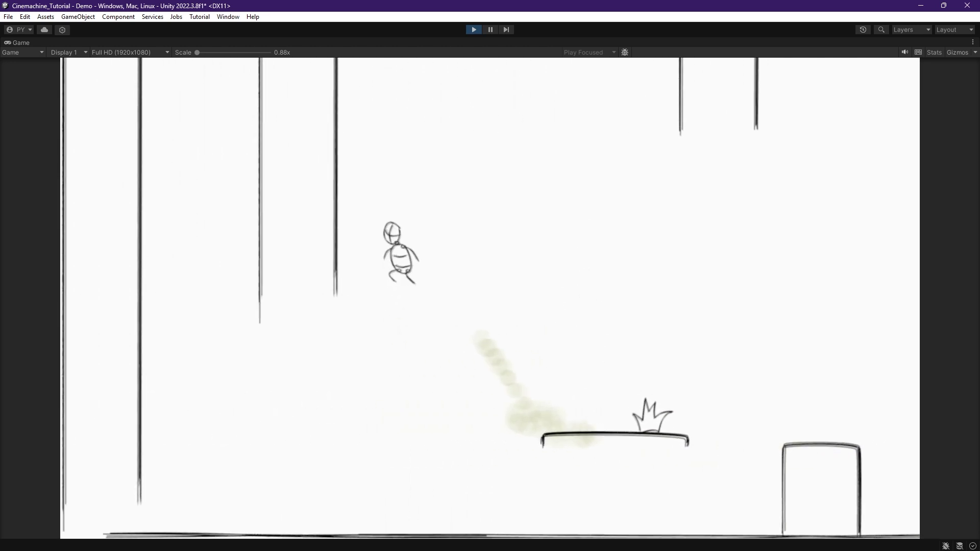
key(d)
key(space)
key(a)
key(space)
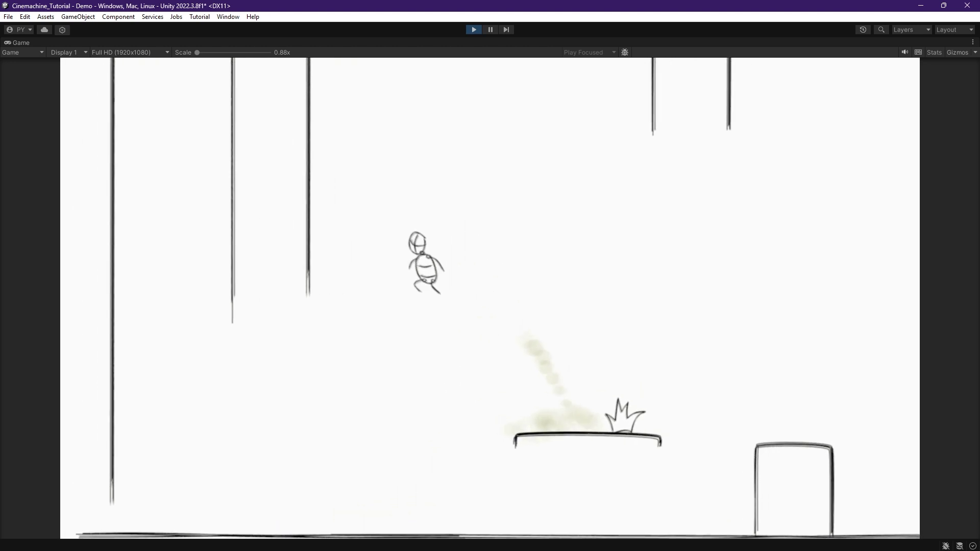
key(space)
key(space)
key(d)
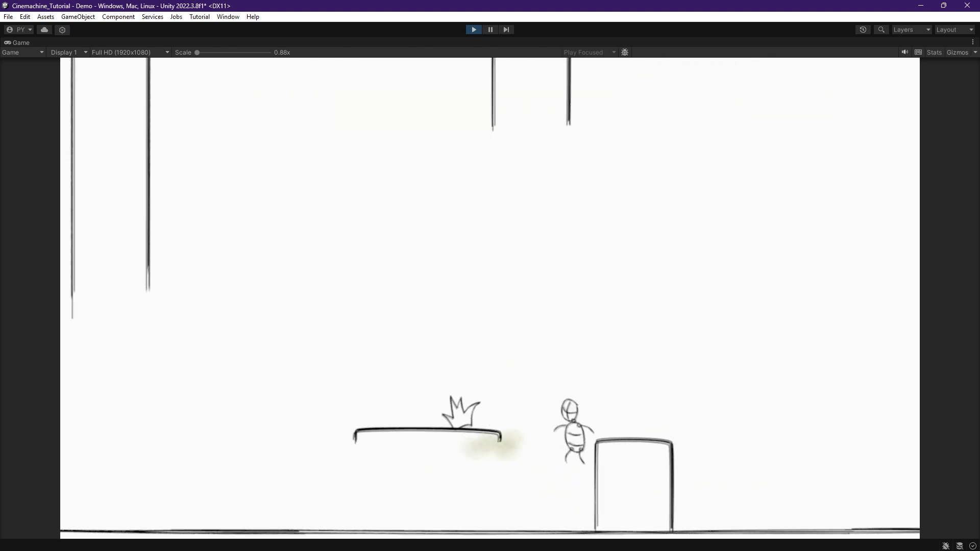
key(a)
key(d)
key(space)
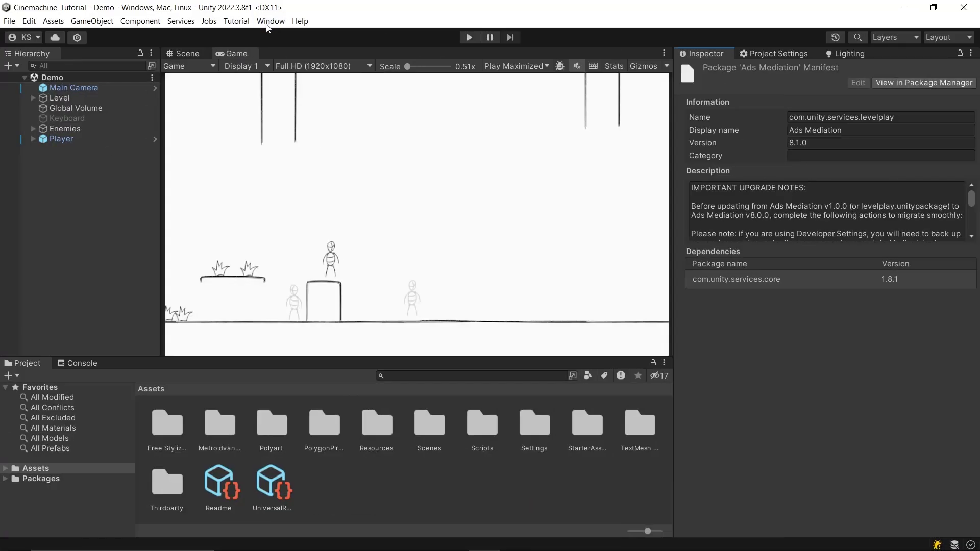
Install the Cinemachine package from the Package Manager
click(267, 20)
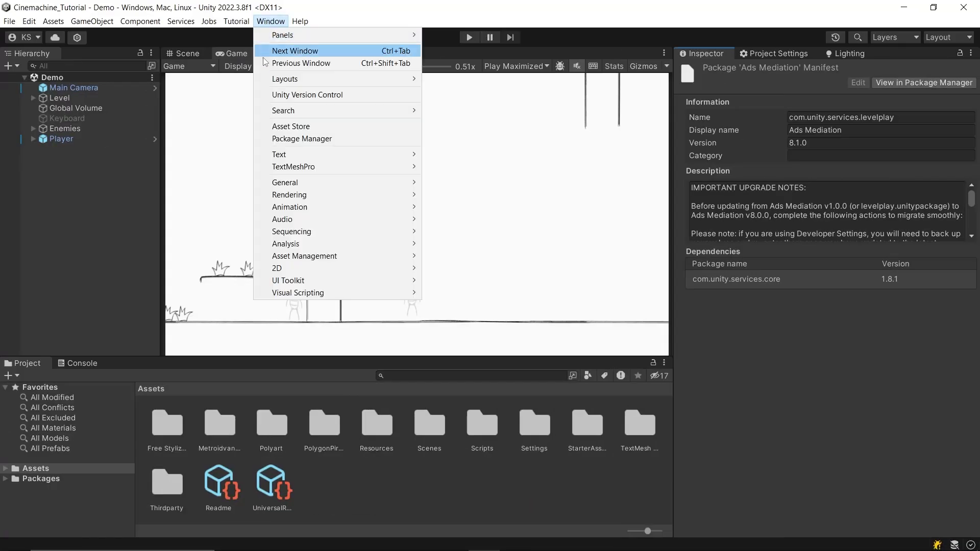
click(306, 135)
scroll(166, 319, down, 10)
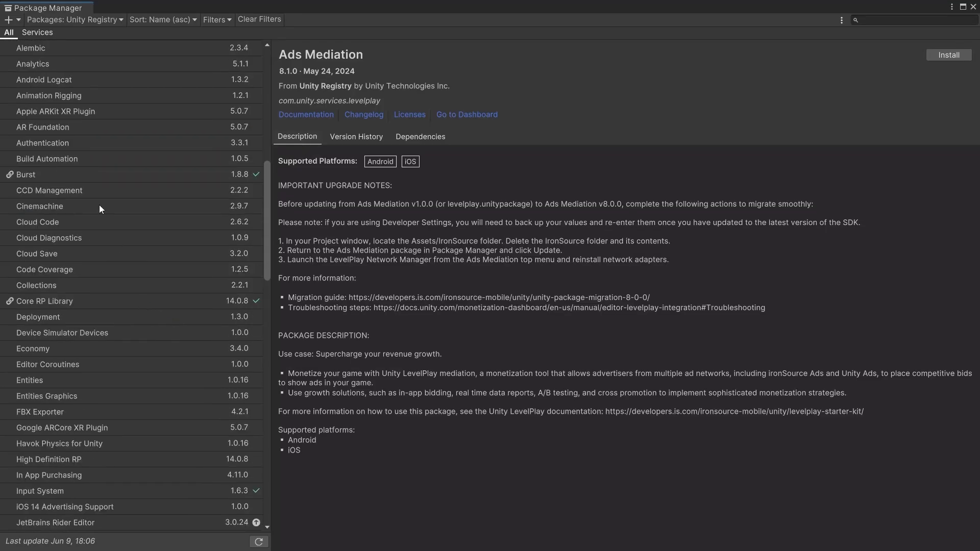
click(99, 206)
click(949, 55)
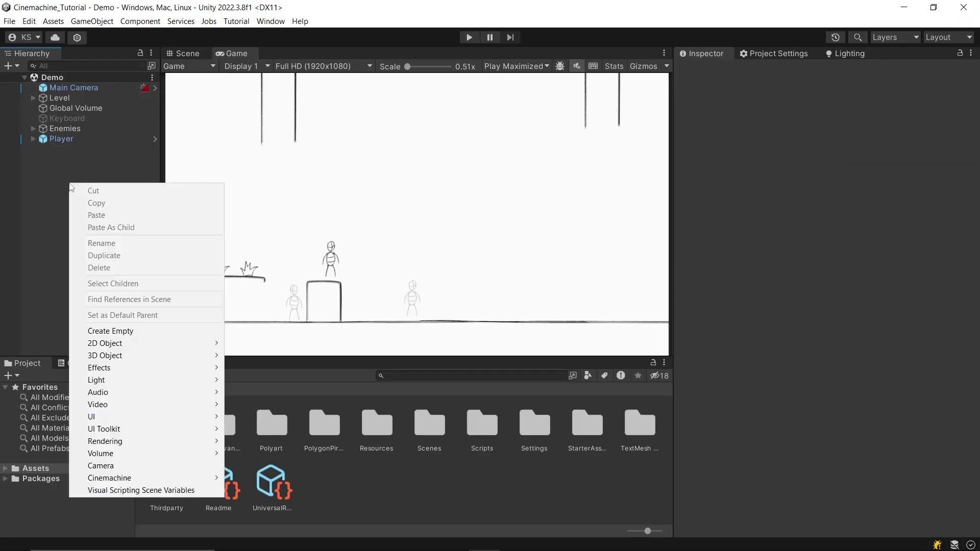
Add a Cinemachine 2D Camera with its default name and switch to the Scene view
mouse_move(170, 476)
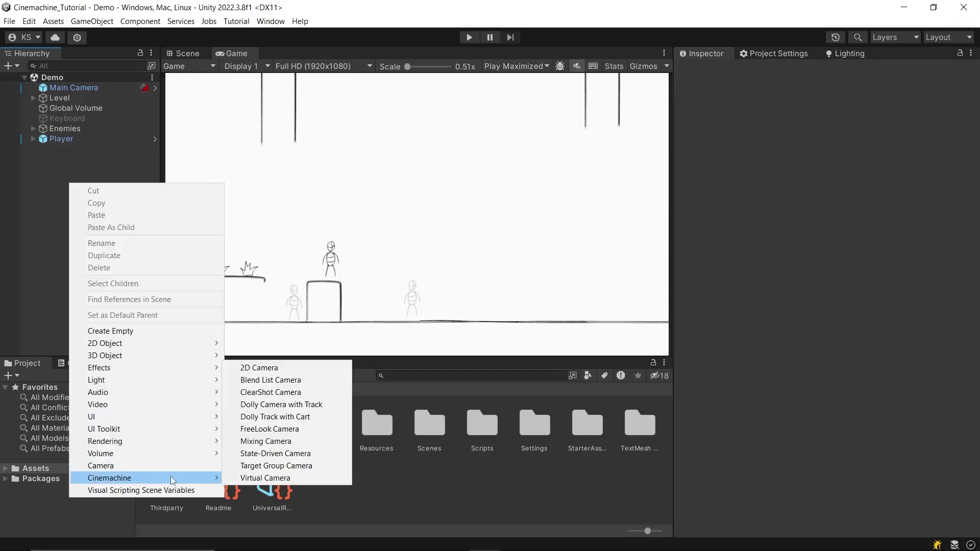
click(282, 369)
key(Return)
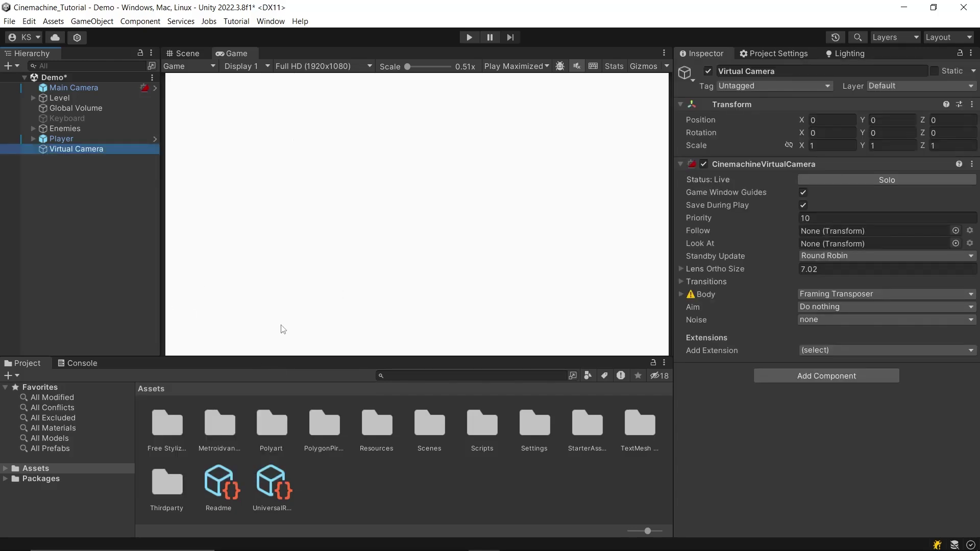
click(186, 53)
click(186, 53)
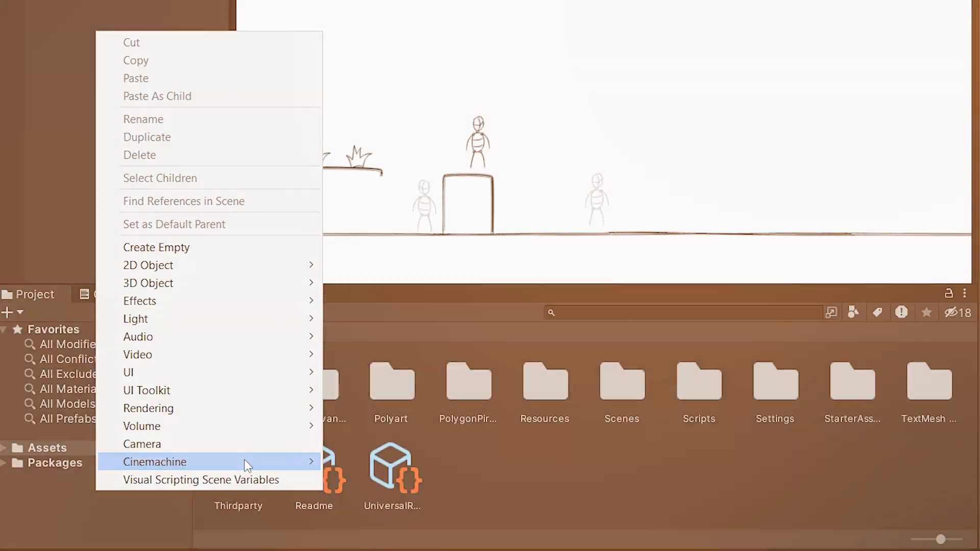
mouse_move(172, 479)
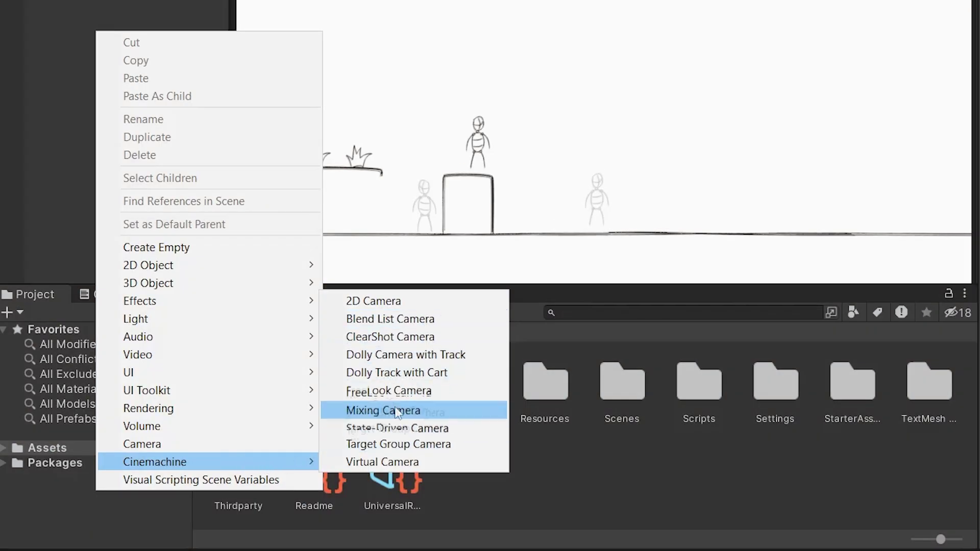
Create the 2D virtual camera, set lens ortho size to 5.3 and make it follow Player
click(407, 304)
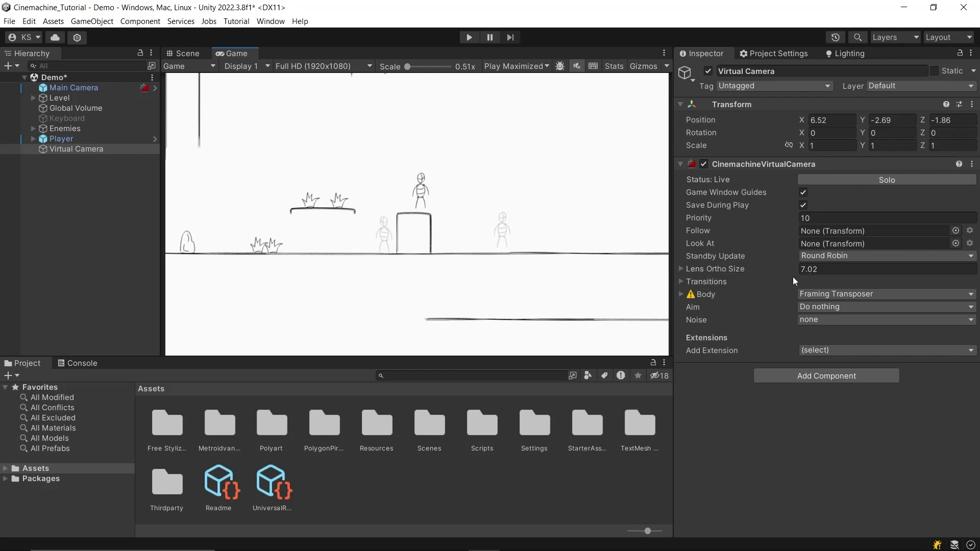
drag(773, 268, 740, 271)
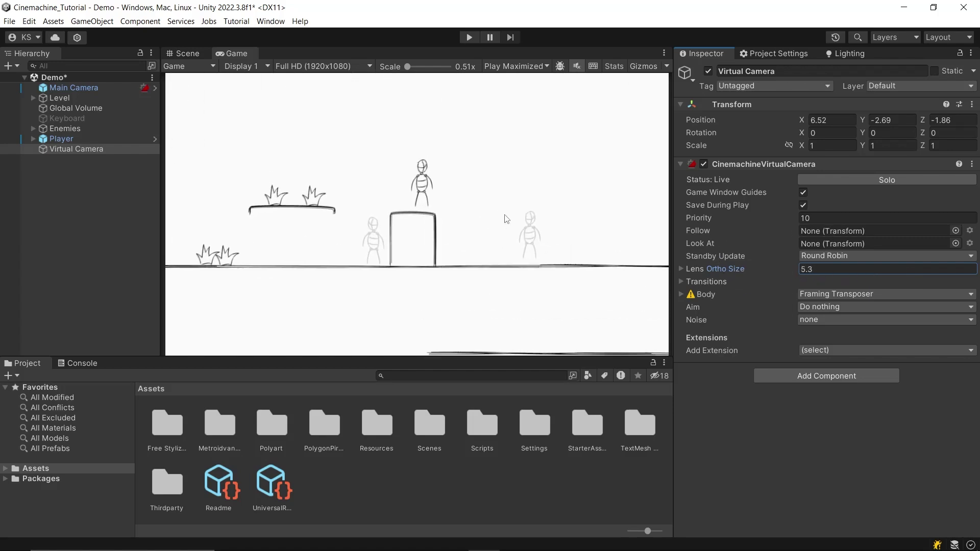
drag(60, 141, 808, 231)
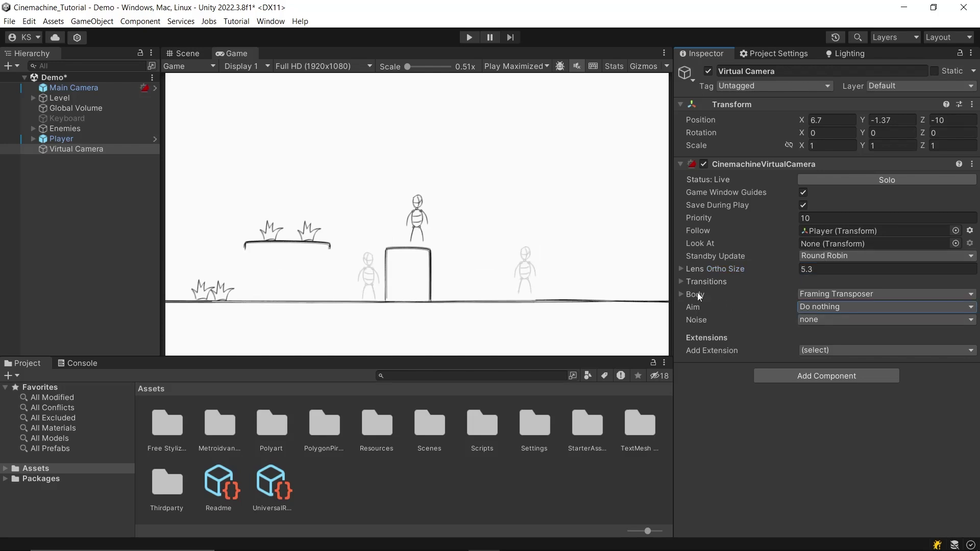
Keep Body on Framing Transposer and Aim on Do nothing, then start Play mode
click(849, 294)
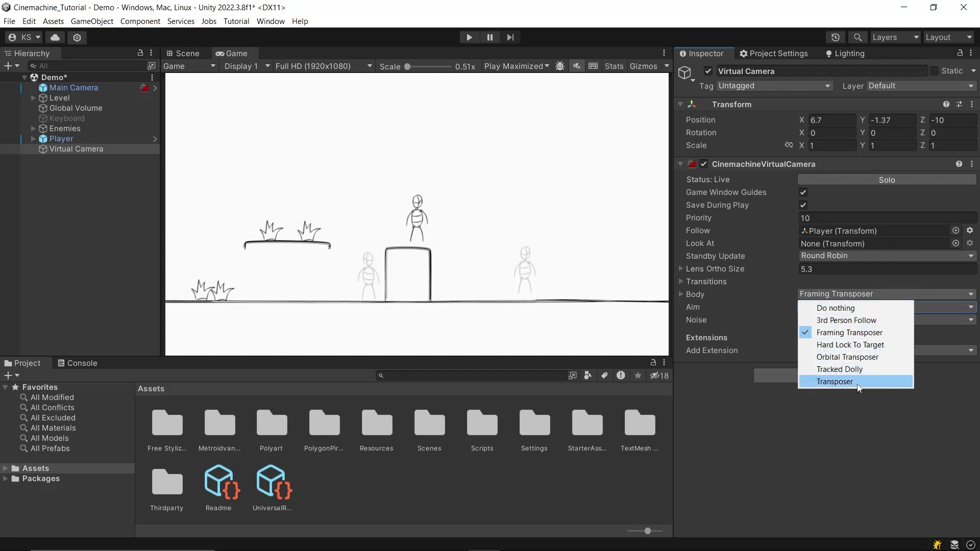
click(855, 338)
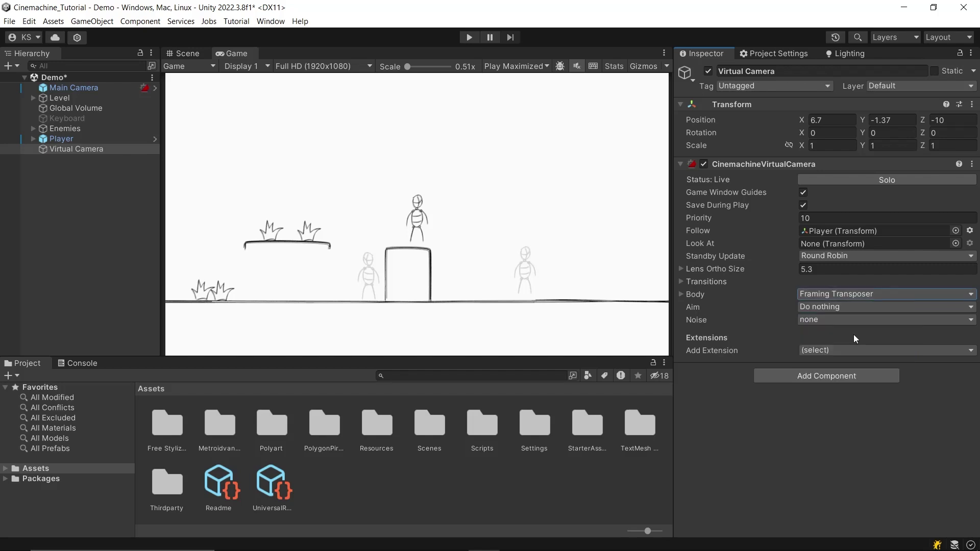
click(803, 308)
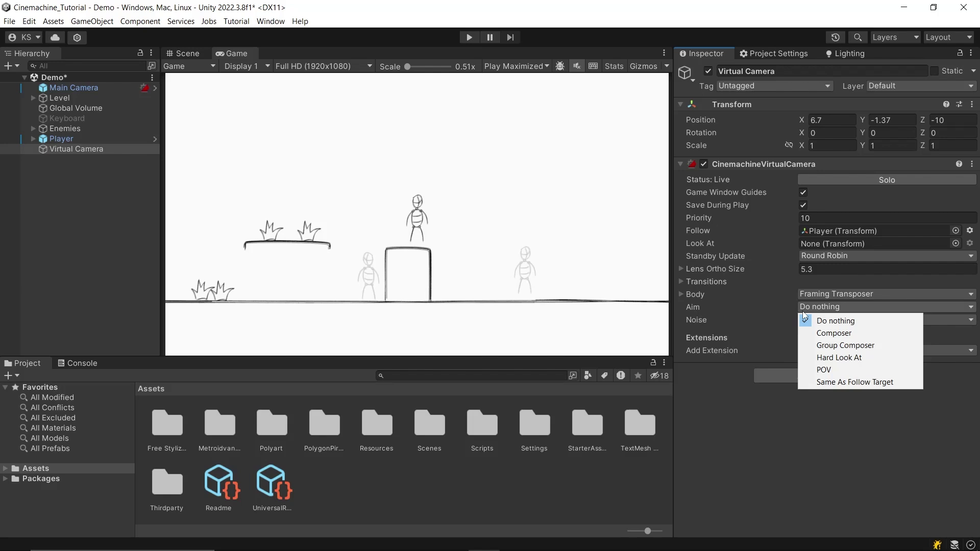
click(806, 321)
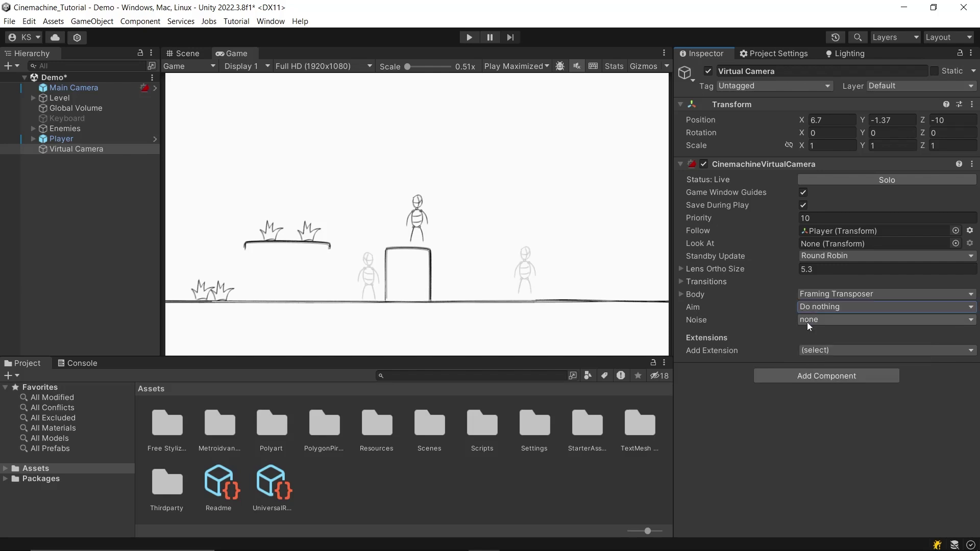
key(ctrl+p)
Expand the Framing Transposer settings, nudging Tracked Object Offset Y and reverting it to 0
click(695, 317)
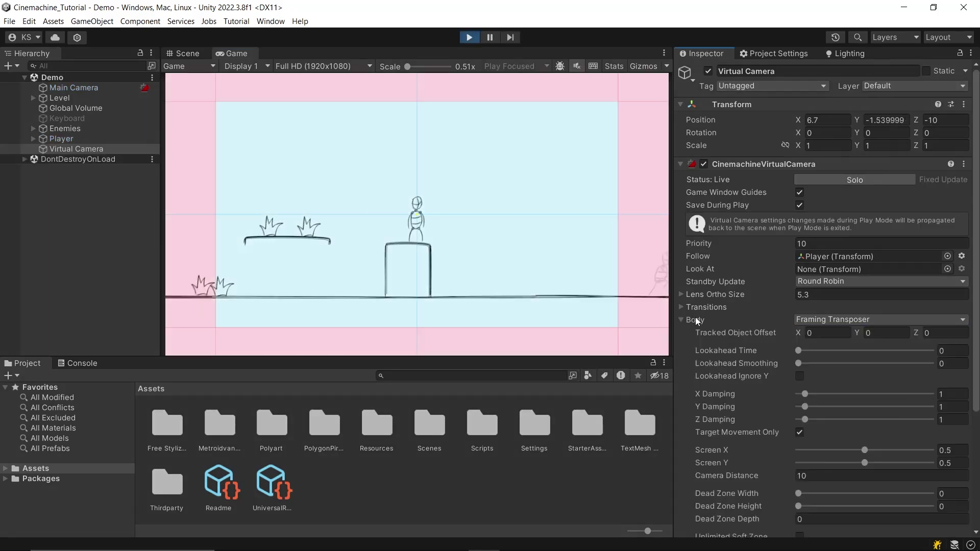
scroll(713, 325, down, 3)
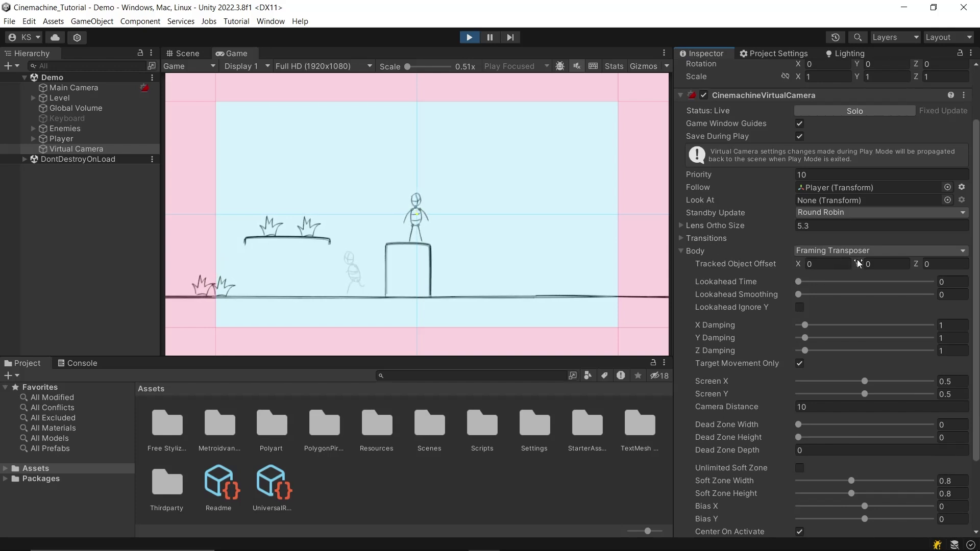
mouse_move(856, 259)
mouse_down()
mouse_move(914, 260)
mouse_move(862, 261)
mouse_up()
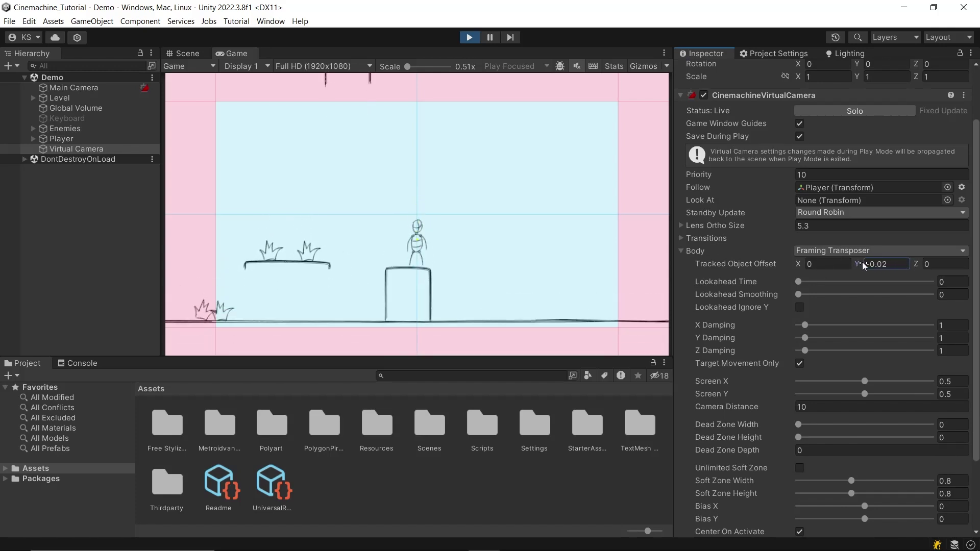
key(ctrl+z)
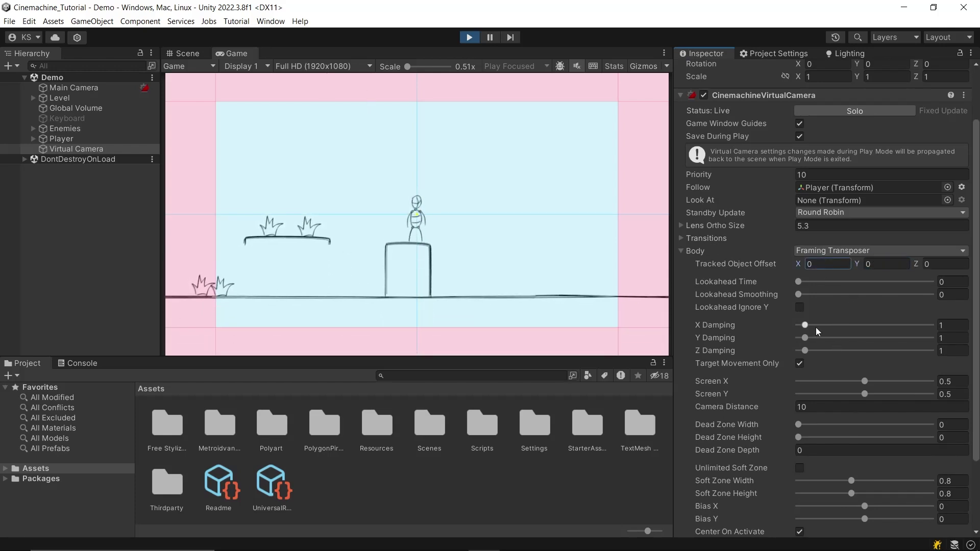
Run and jump the player around the level to test the camera following
click(566, 242)
key(d)
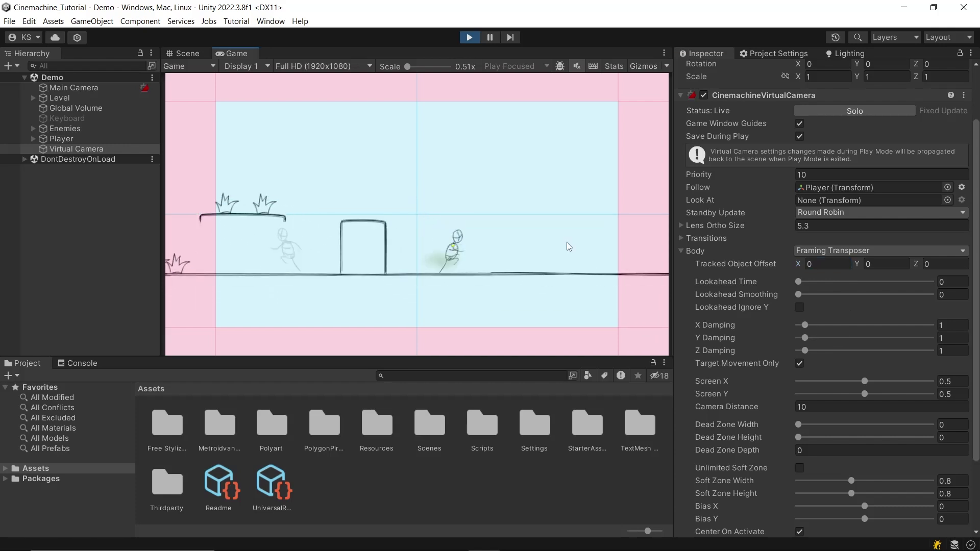
key(a)
key(space)
key(d)
key(a)
key(space)
key(d)
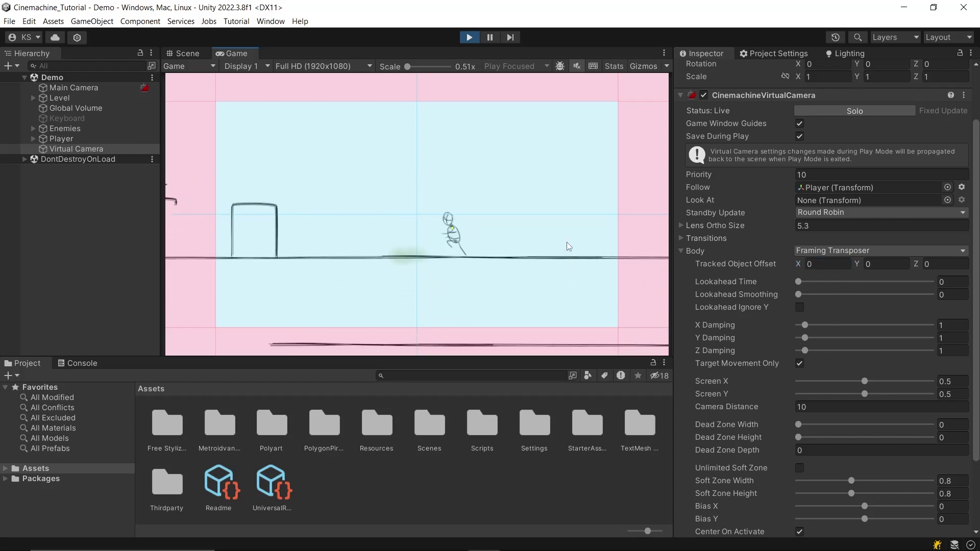
key(a)
key(d)
key(a)
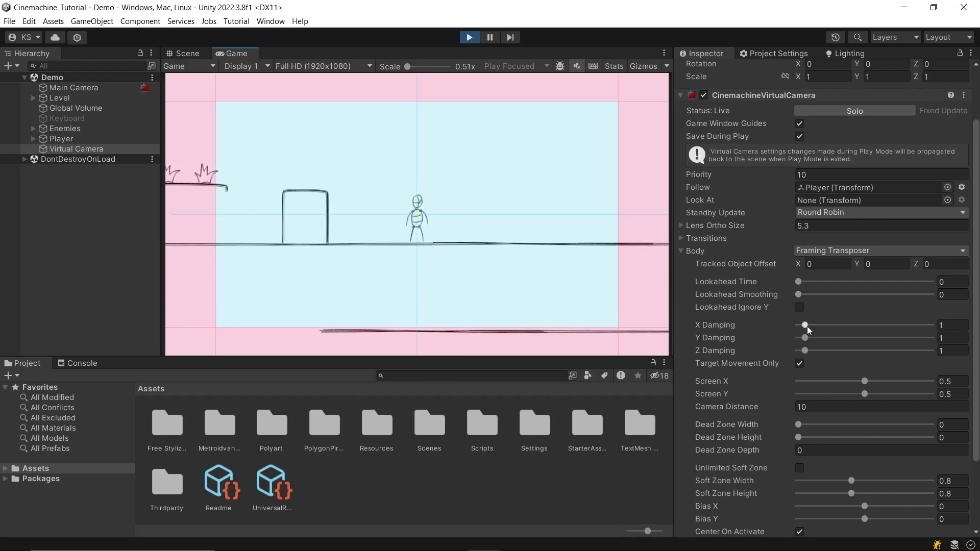
Raise X Damping to 6 to see the camera lag, then lower it to 0.77
drag(805, 325, 837, 325)
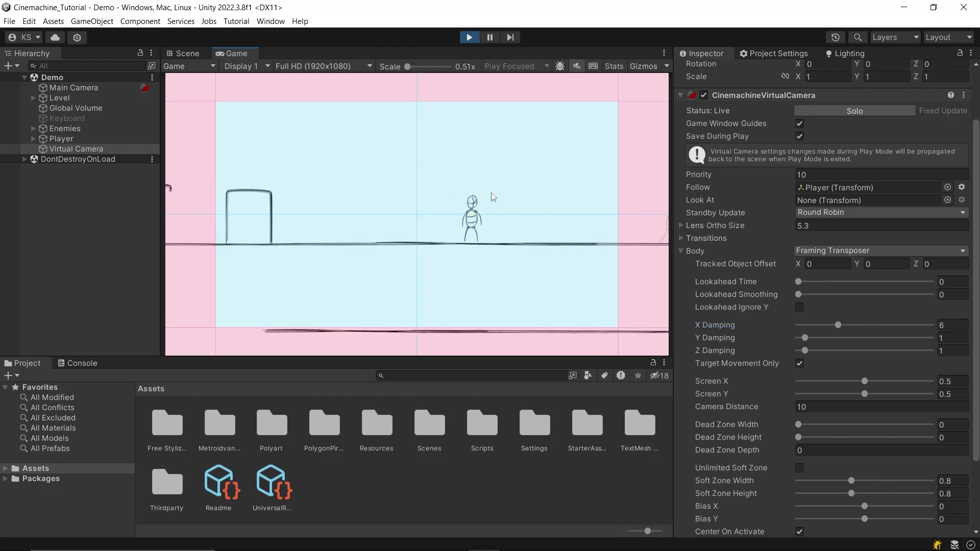
key(Left)
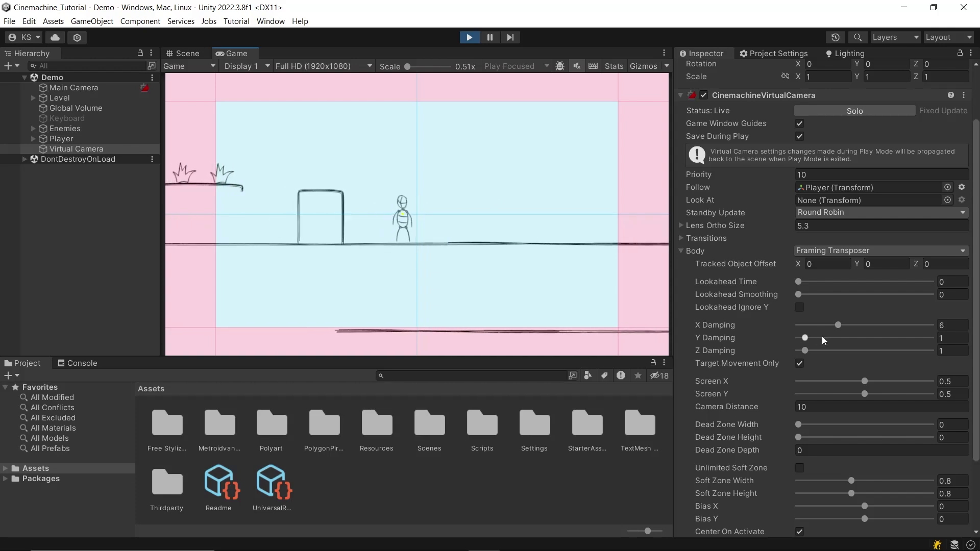
click(804, 325)
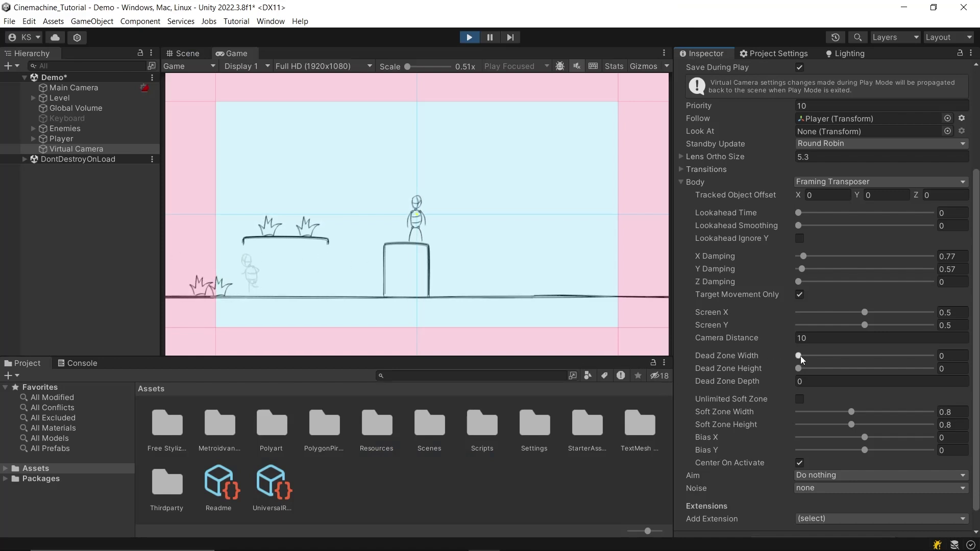
Widen the dead zone to 0.231 and run the player to test it
mouse_move(800, 356)
mouse_down()
mouse_move(815, 354)
mouse_move(806, 369)
mouse_up()
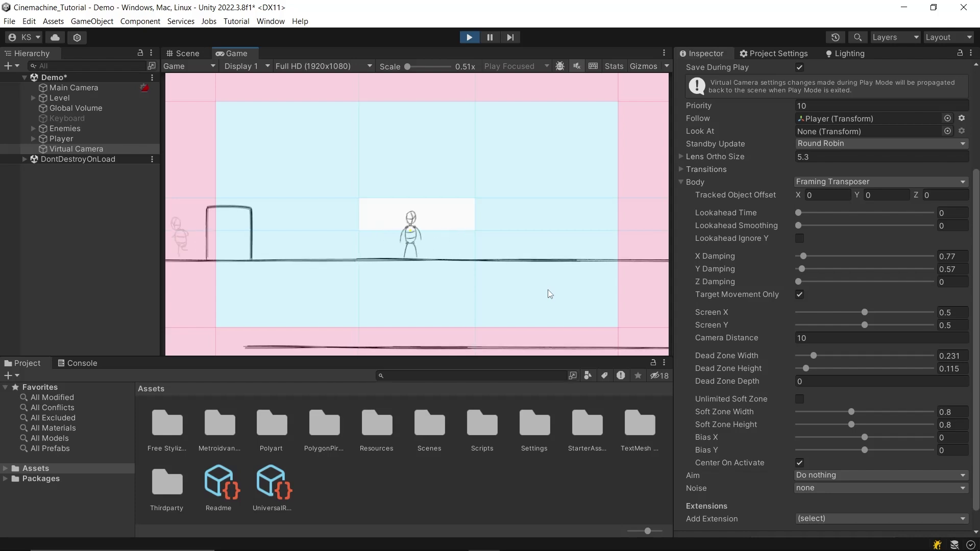
click(725, 412)
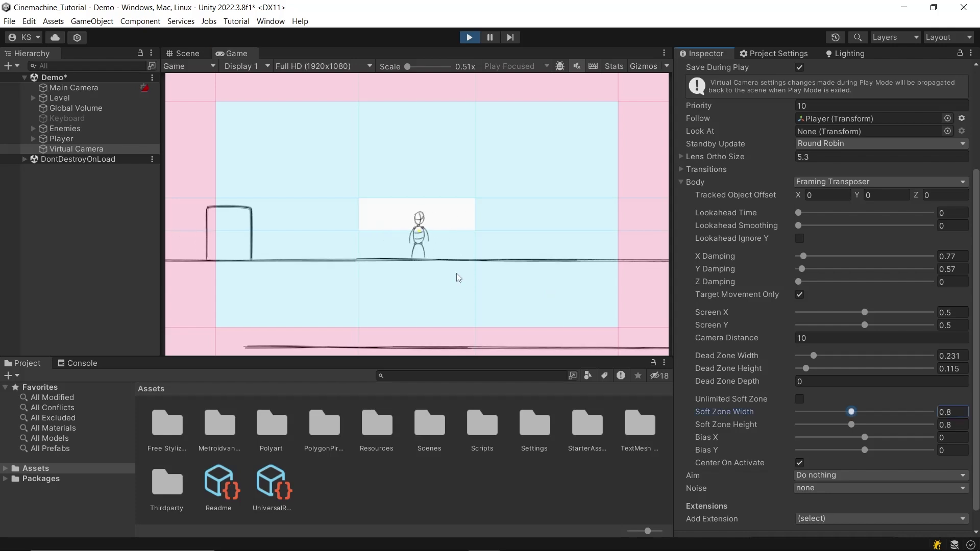
click(458, 274)
key(d)
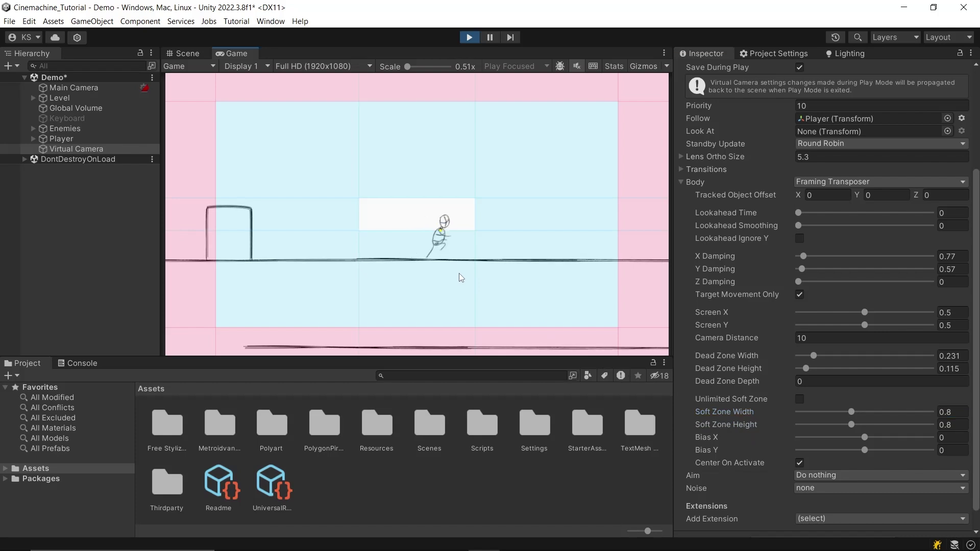
key(a)
key(a)
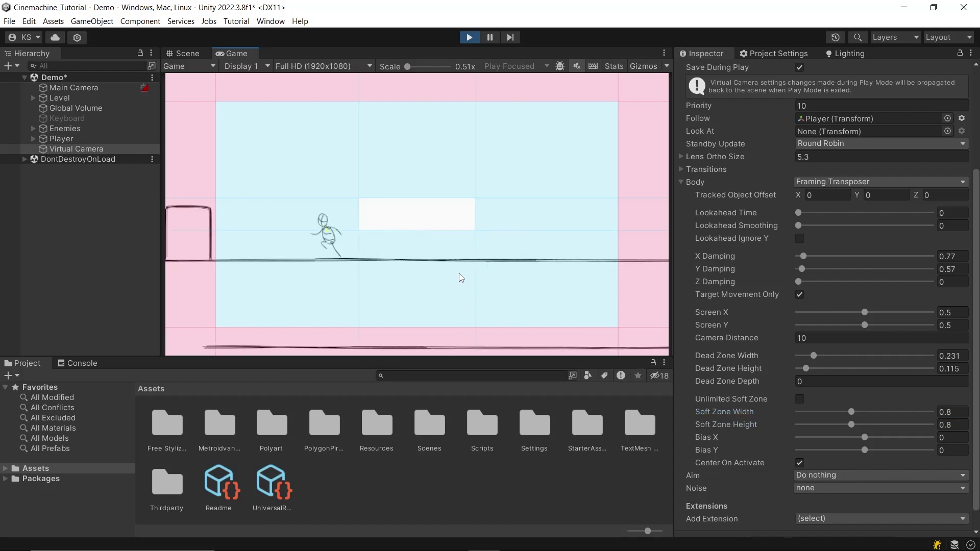
key(d)
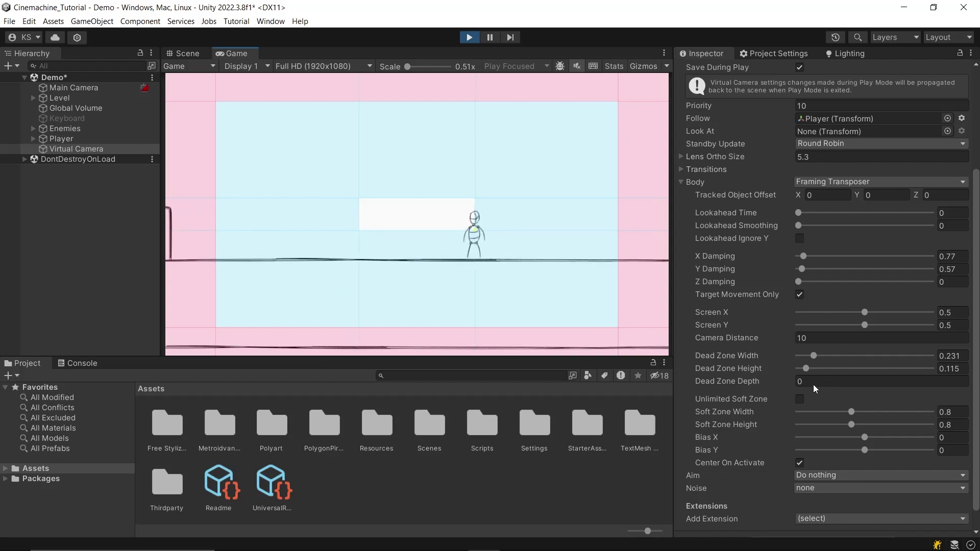
Narrow dead zone width to 0.116, widen the soft zone, and keep bias and Screen X unchanged
drag(811, 356, 804, 357)
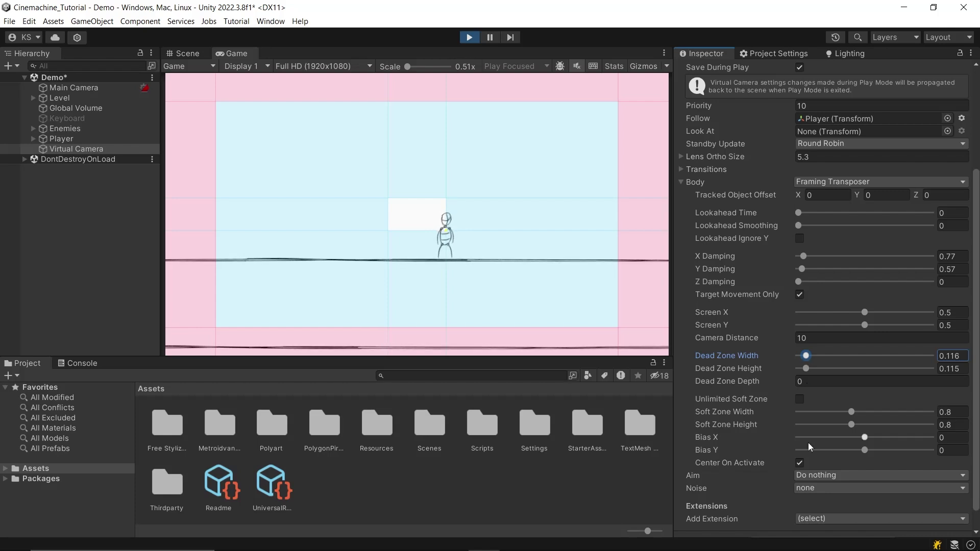
mouse_move(851, 411)
mouse_down()
mouse_move(839, 409)
mouse_move(849, 425)
mouse_move(830, 424)
mouse_move(841, 422)
mouse_up()
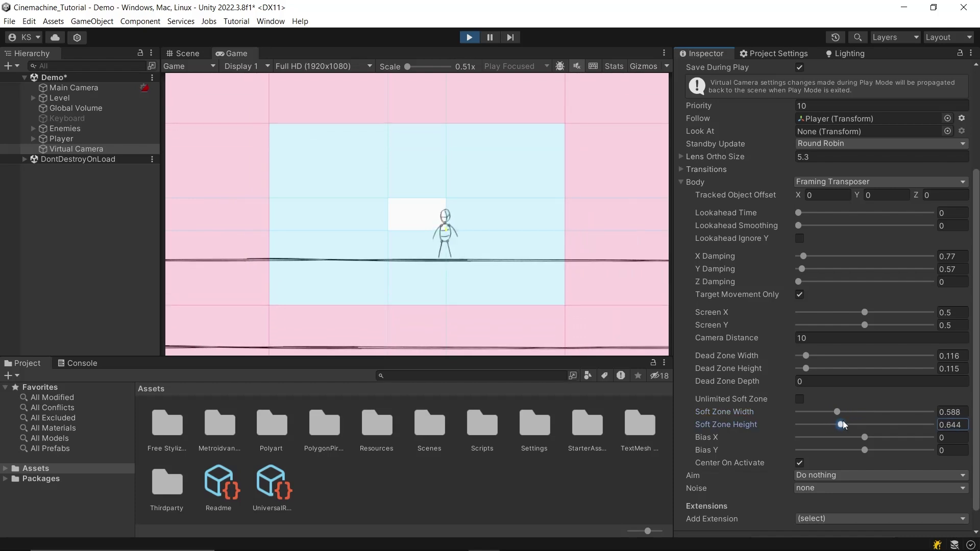
mouse_move(865, 438)
mouse_down()
mouse_move(889, 438)
mouse_move(843, 451)
mouse_move(856, 447)
mouse_up()
key(ctrl+z)
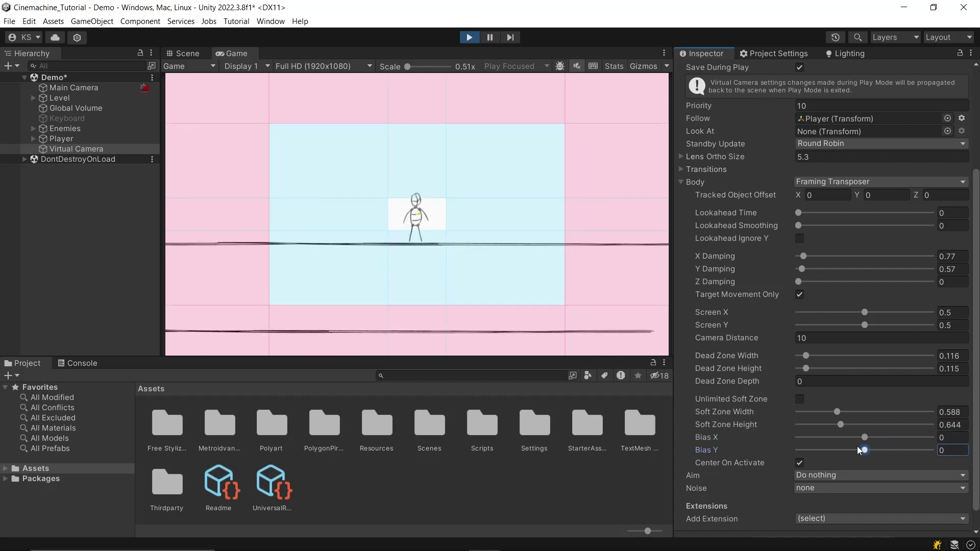
key(ctrl+z)
click(864, 312)
mouse_move(864, 313)
mouse_down()
mouse_move(875, 313)
mouse_move(855, 313)
mouse_up()
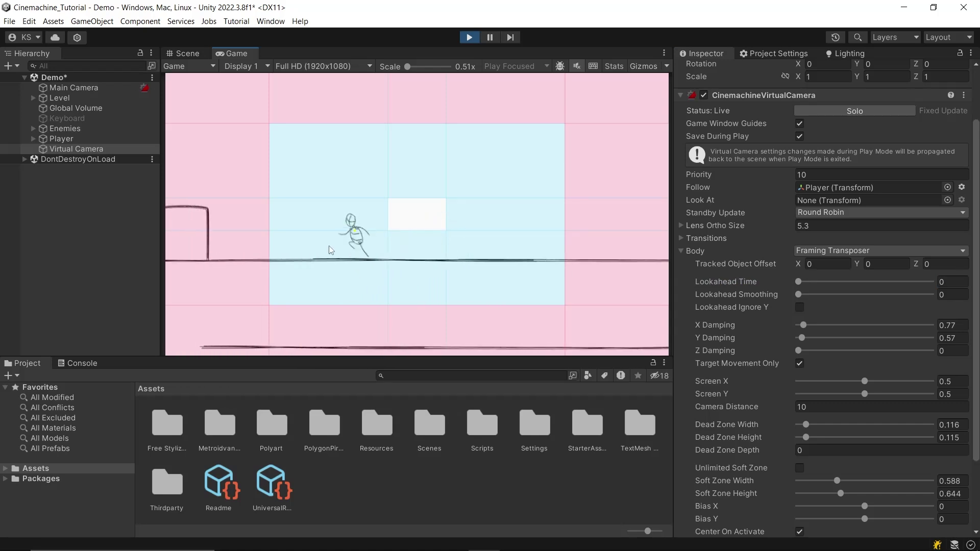
Run the player right, then raise Lookahead Time to about 0.7
key(d)
key(Right)
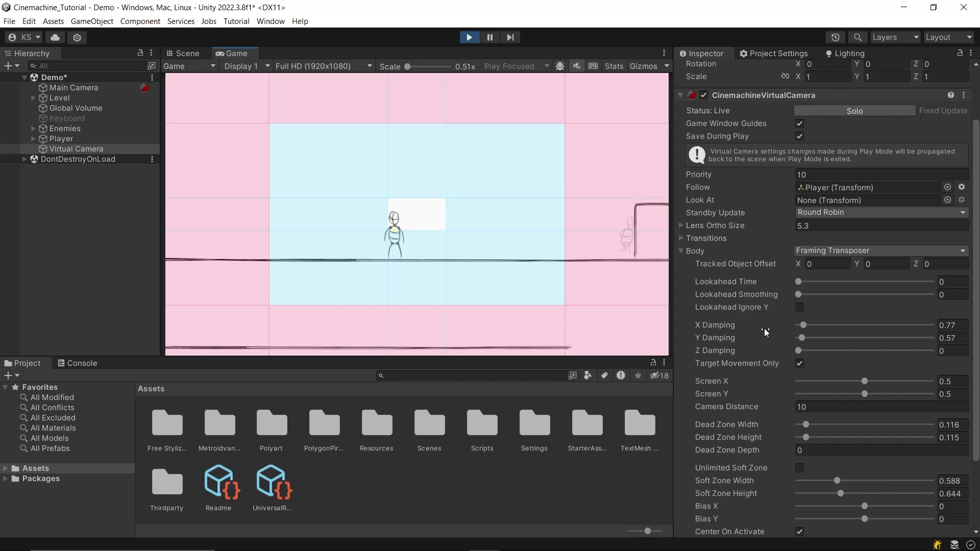
drag(813, 282, 891, 291)
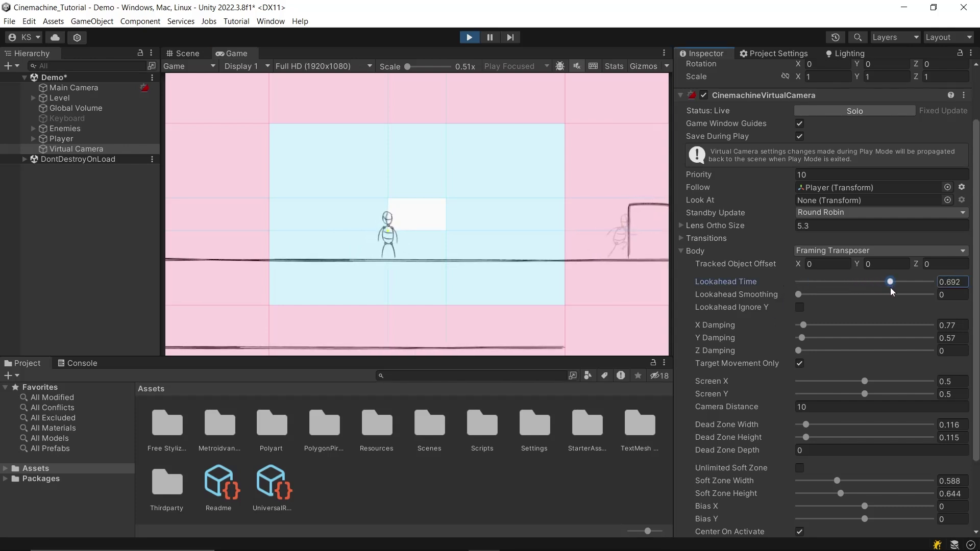
Run and jump the player back and forth to test the lookahead
click(502, 288)
key(d)
key(a)
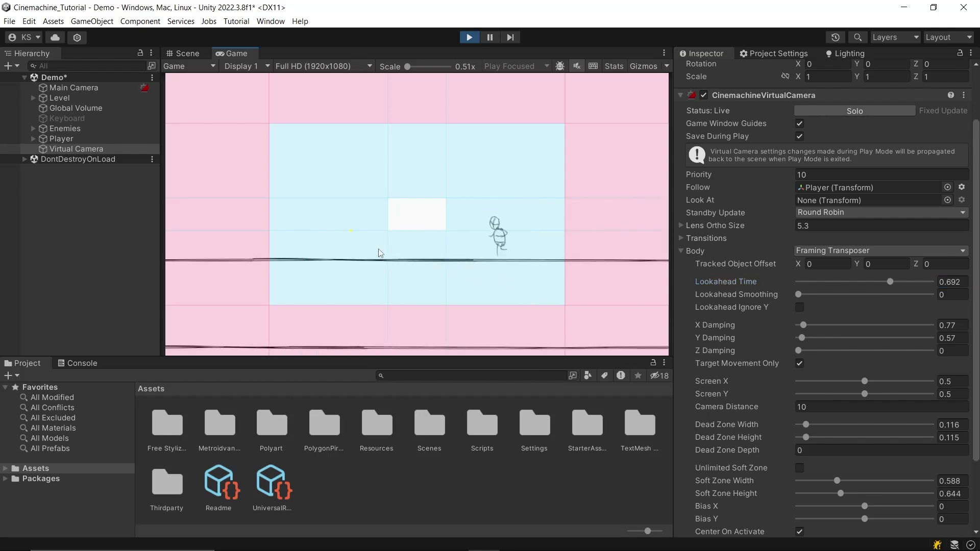
key(d)
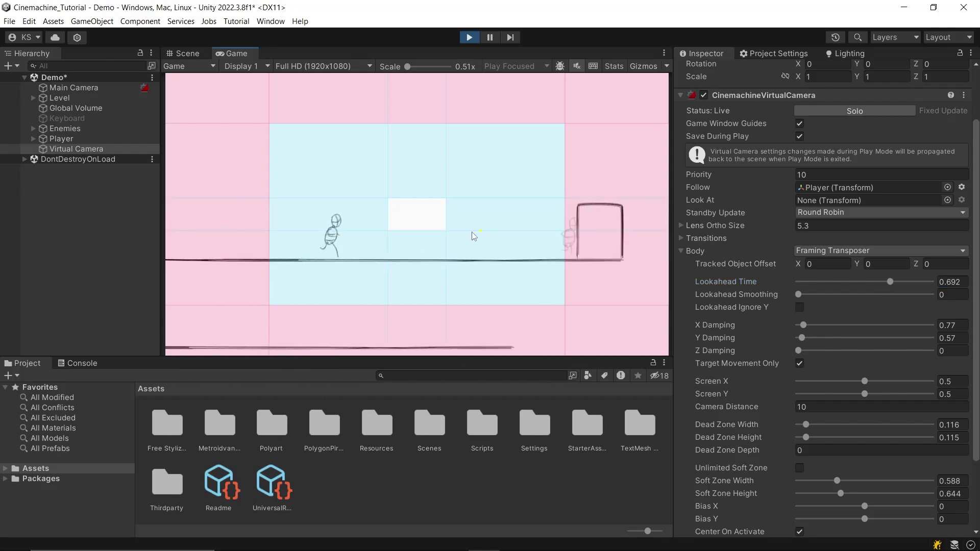
key(a)
key(space)
key(d)
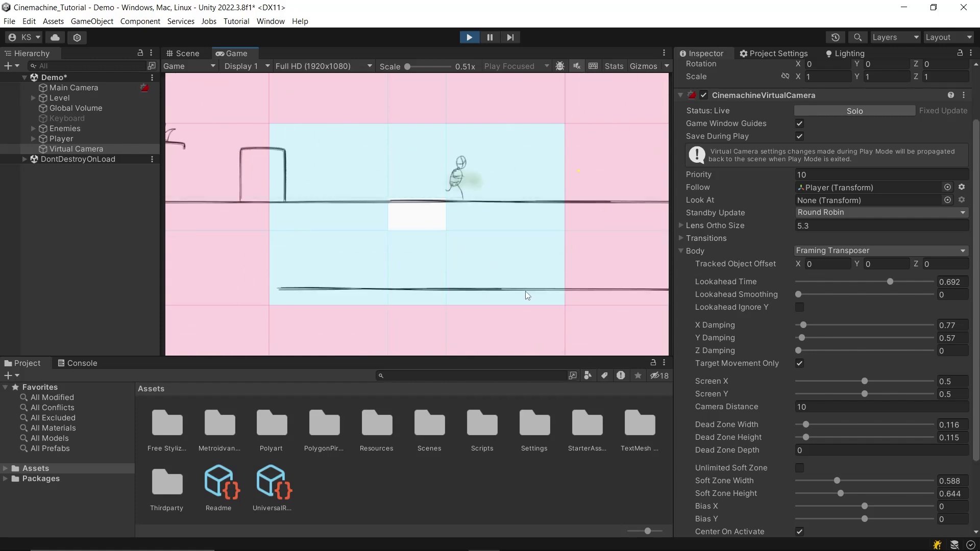
key(space)
key(a)
key(space)
key(d)
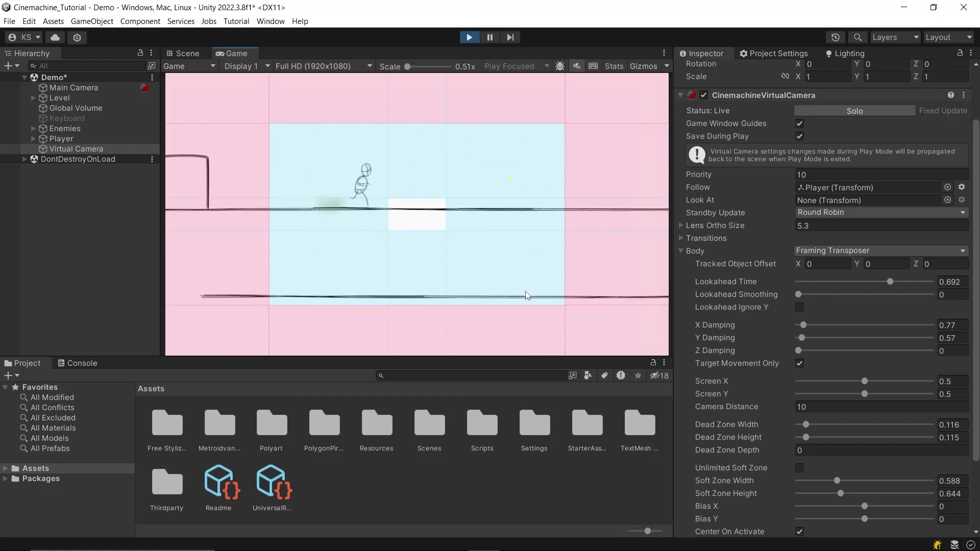
key(space)
key(a)
key(d)
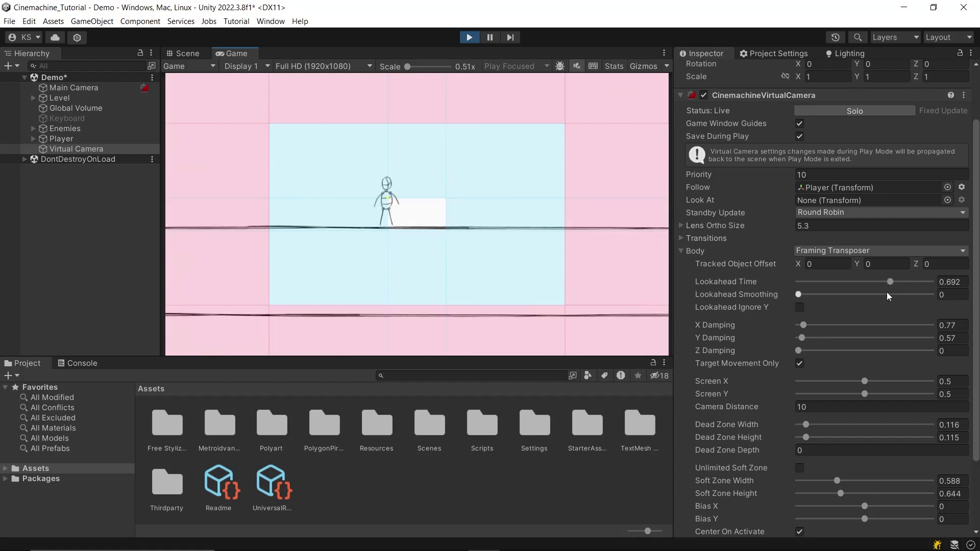
Set Lookahead Smoothing to 6.6, shorten Lookahead Time to 0.375 and enable Lookahead Ignore Y
click(888, 294)
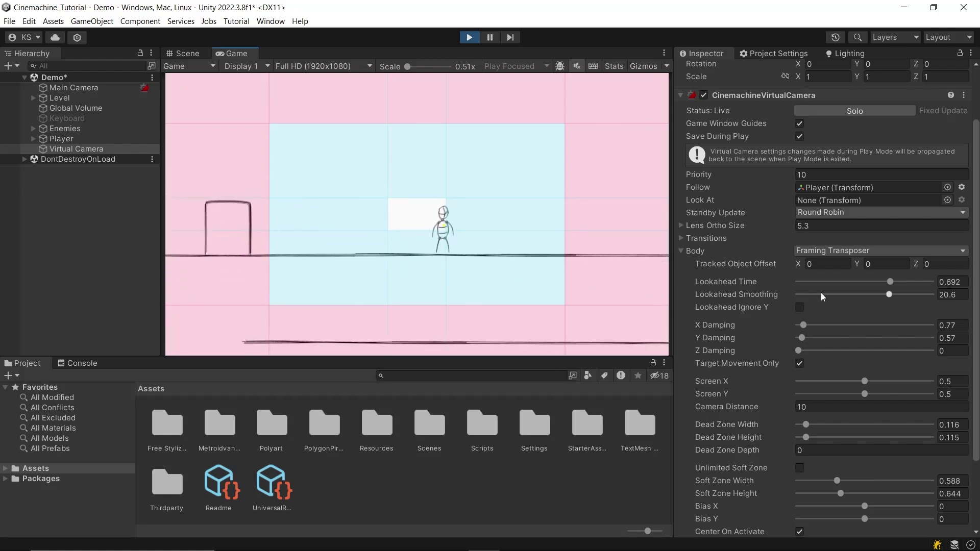
drag(820, 294, 847, 282)
click(841, 282)
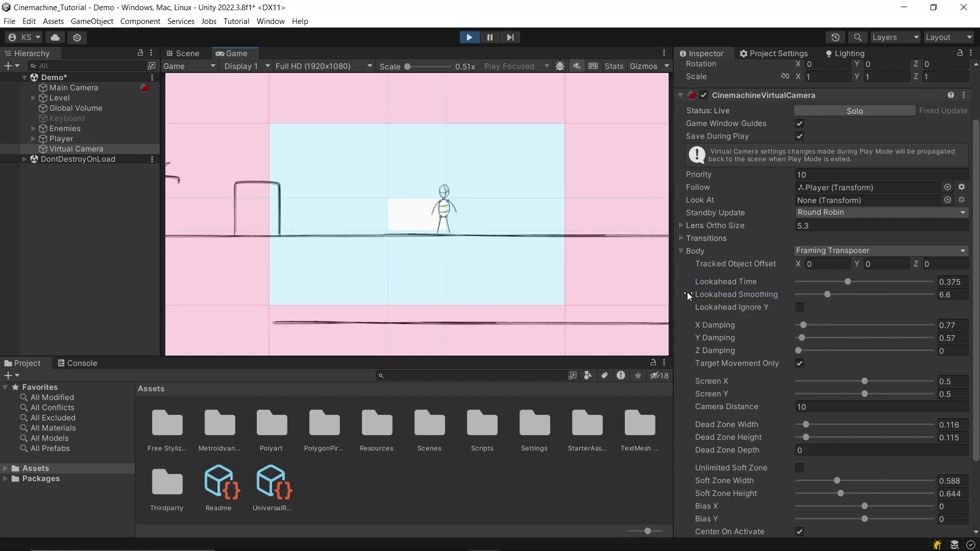
click(800, 310)
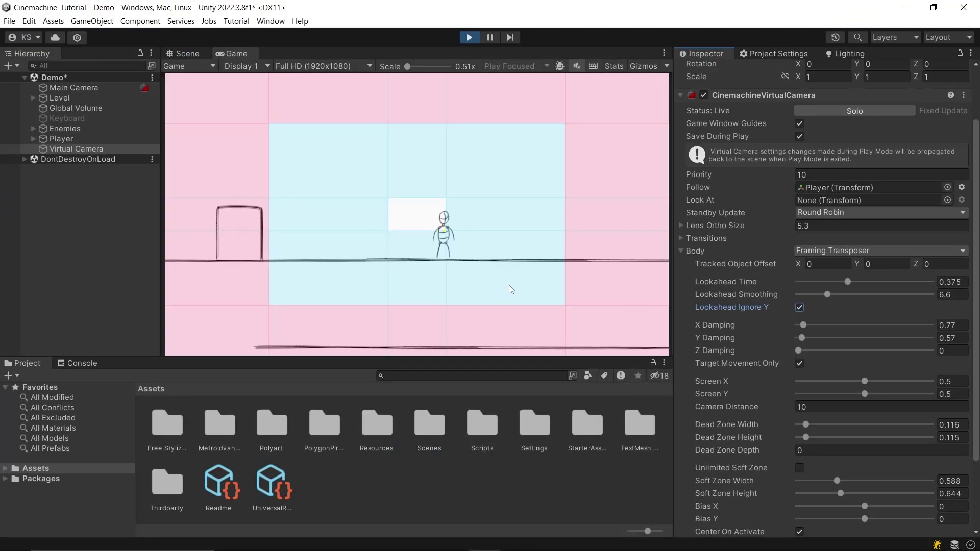
Run the player left and right, throwing balls, while the camera follows
key(Left)
key(z)
key(v)
key(v)
key(v)
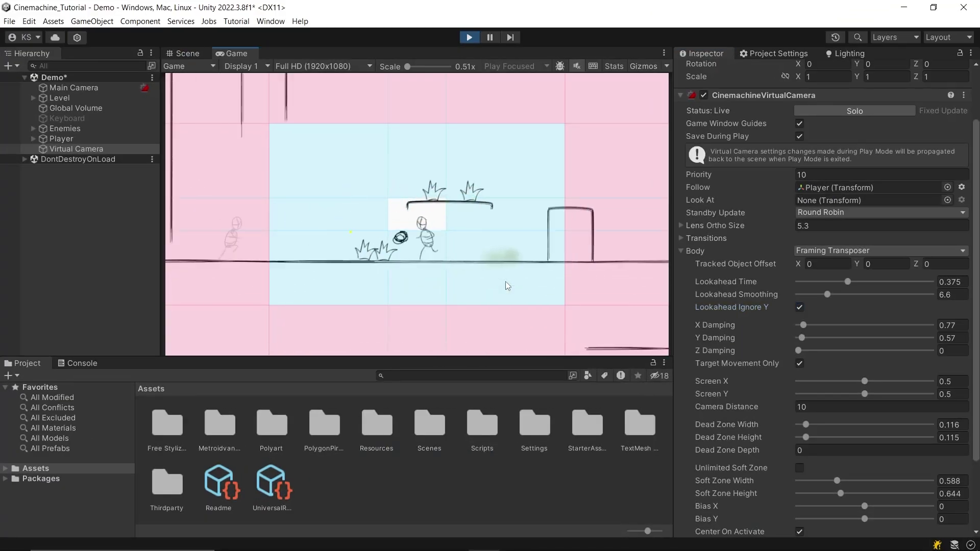
key(Left)
key(Right)
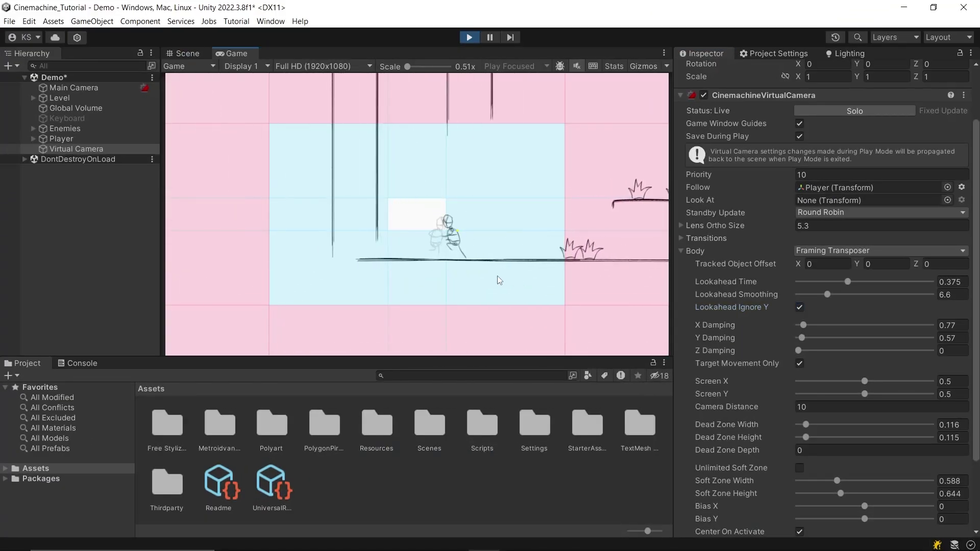
key(Left)
key(v)
key(a)
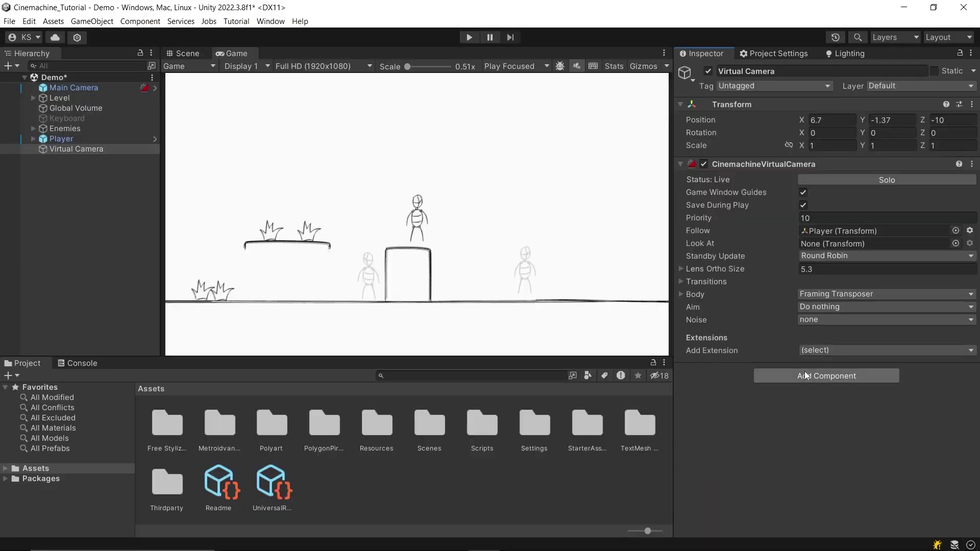
Add a CinemachineConfiner2D extension to the virtual camera and expand its settings
click(809, 350)
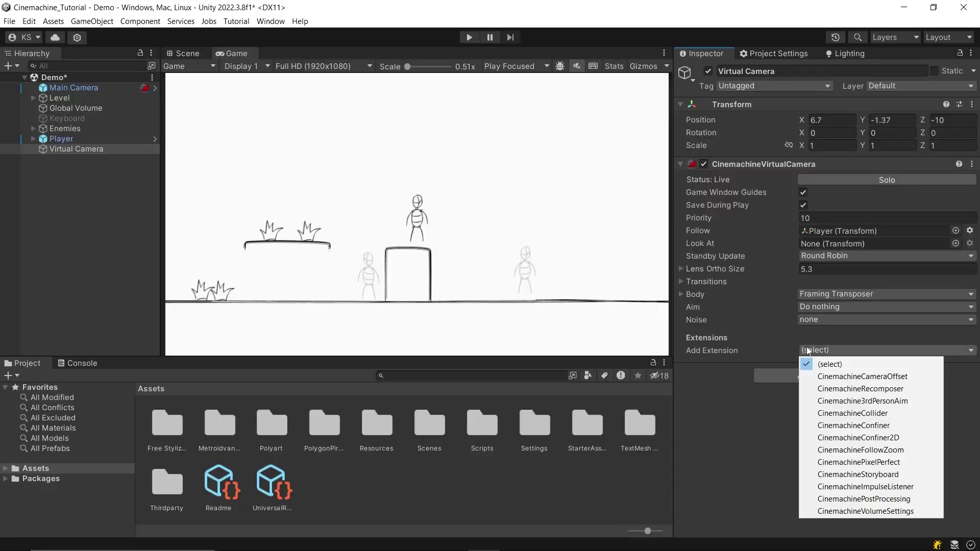
click(836, 437)
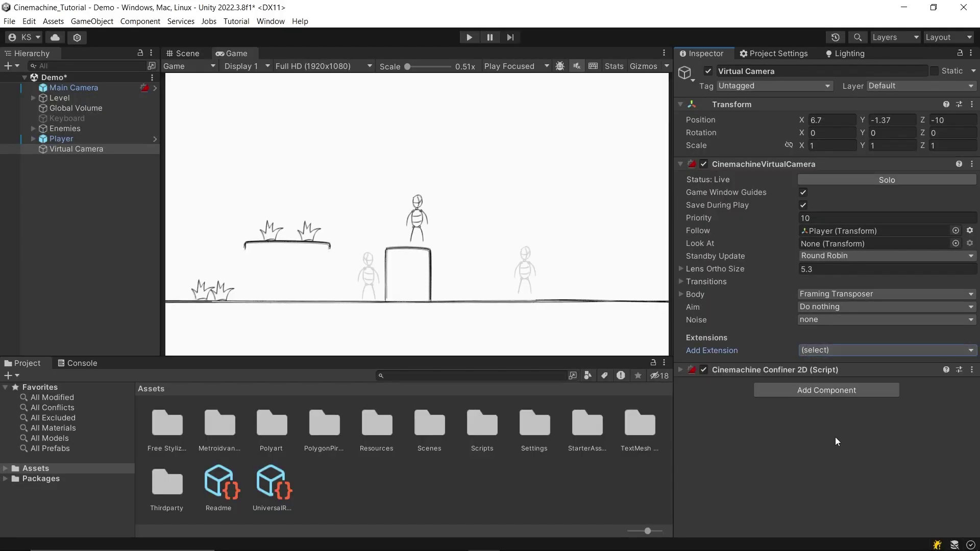
click(731, 369)
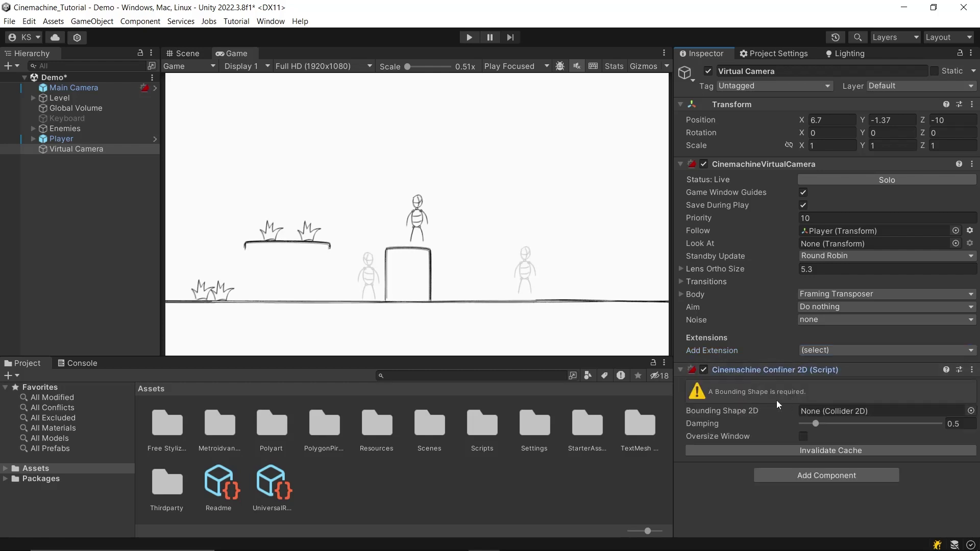
Create an empty object named 'Map Bounds'
right_click(75, 184)
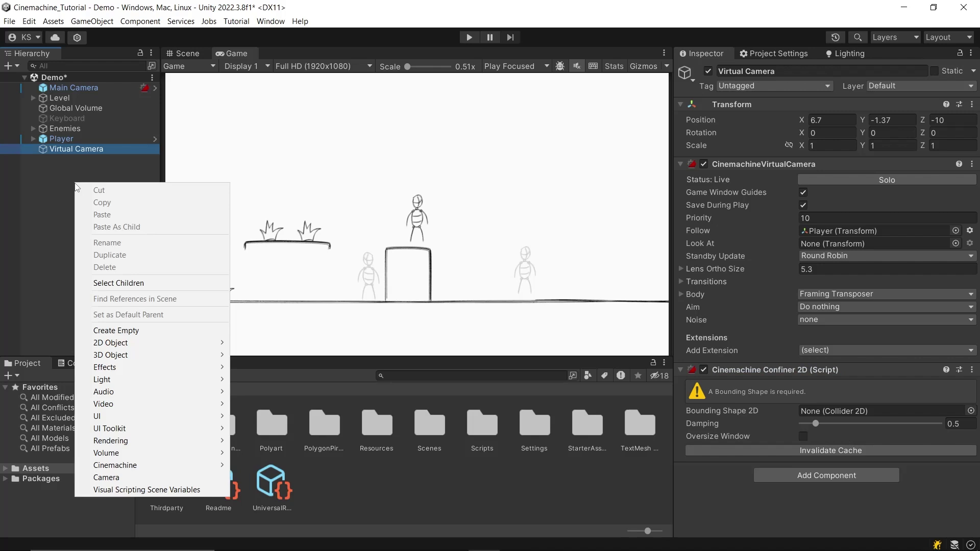
click(129, 331)
text(Map Bounds)
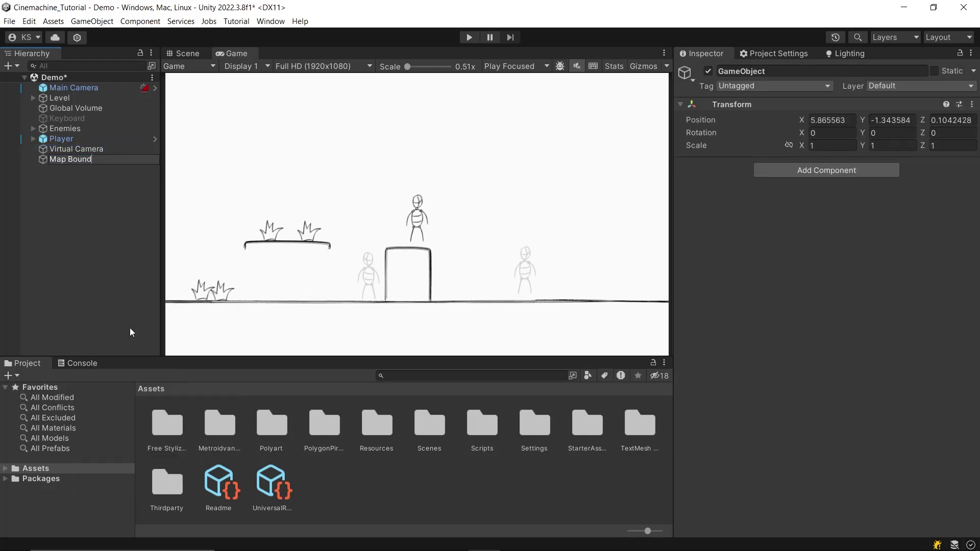
key(Return)
Add a Polygon Collider 2D to Map Bounds and expand its settings
click(797, 169)
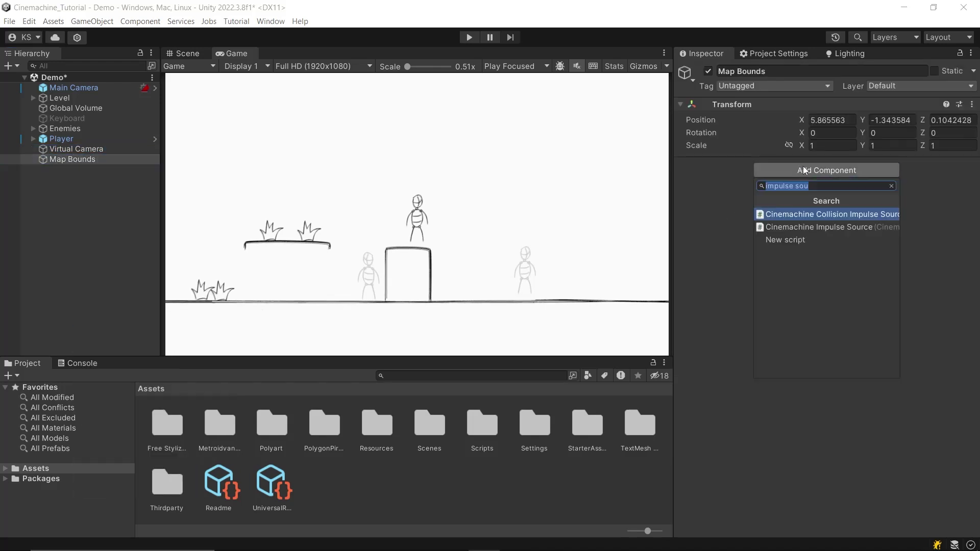
text(polygon)
key(Return)
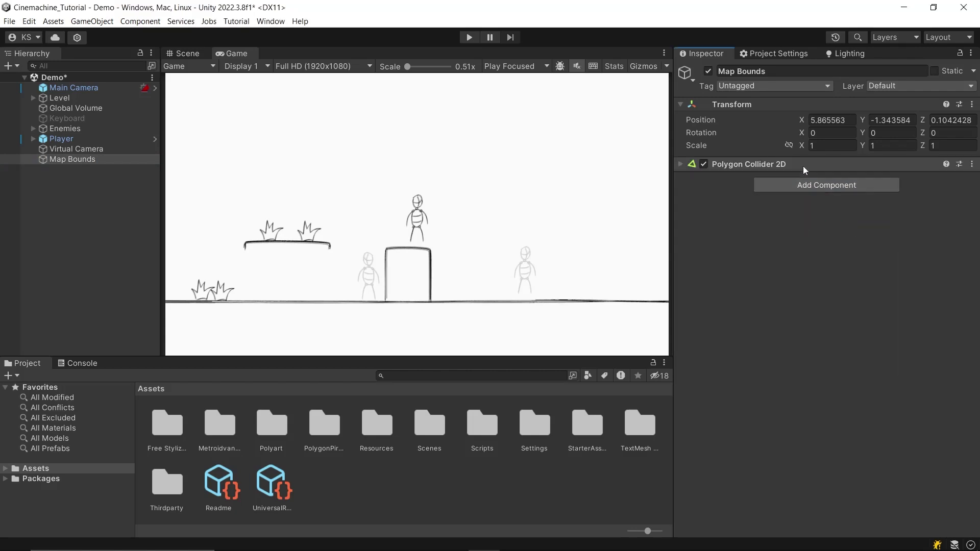
click(679, 165)
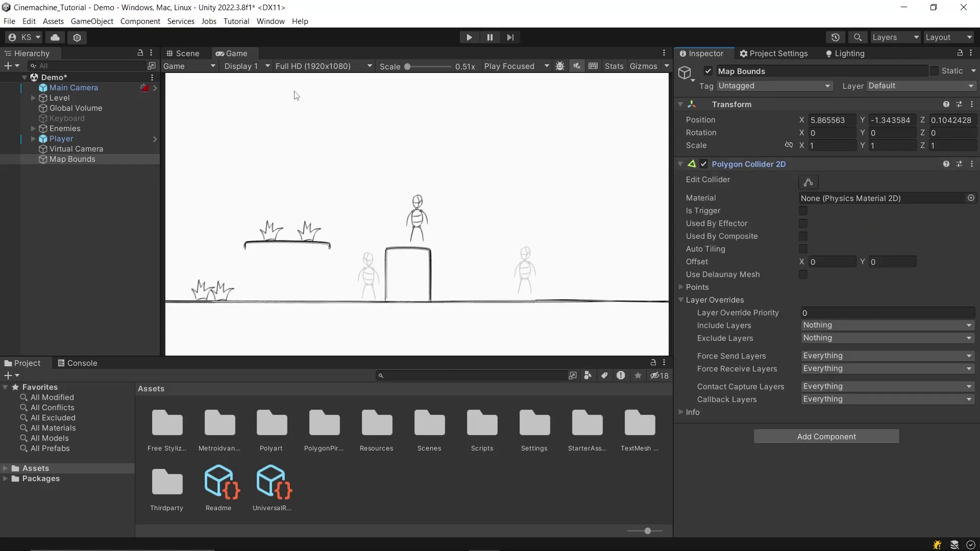
In Edit Collider mode, drag the Map Bounds corners to the far-left floor edge and the right box's base
click(182, 53)
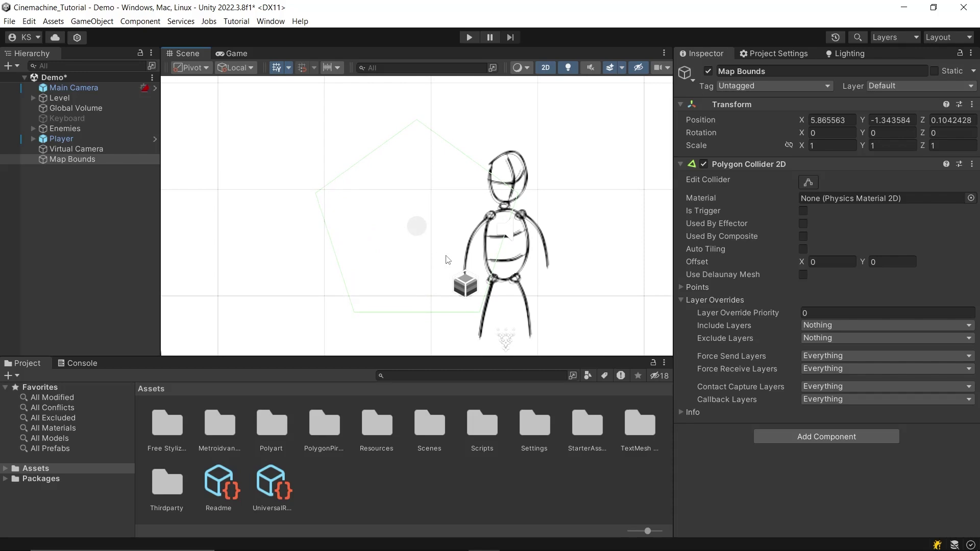
middle_drag(447, 259, 421, 246)
click(806, 182)
scroll(523, 183, down, 10)
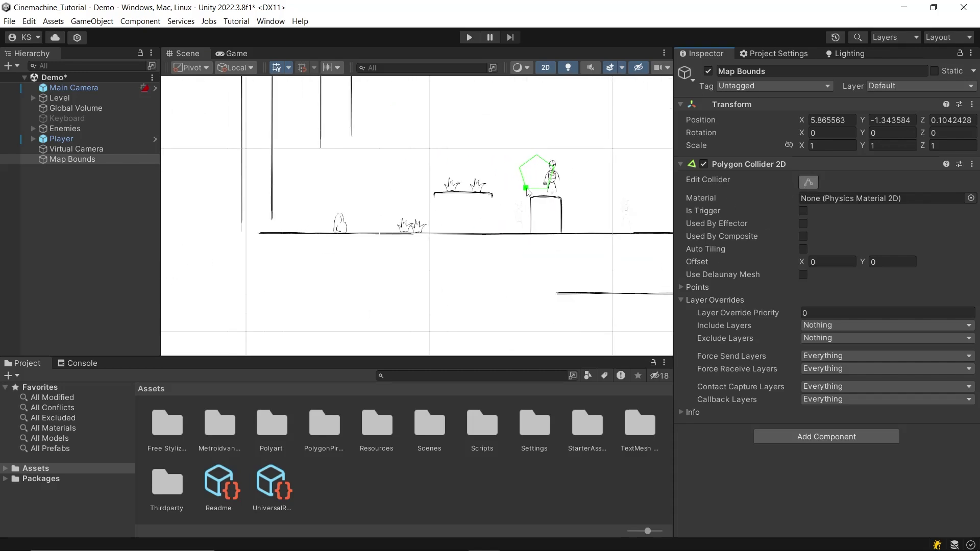
drag(526, 188, 245, 237)
scroll(434, 250, down, 4)
middle_drag(467, 258, 321, 253)
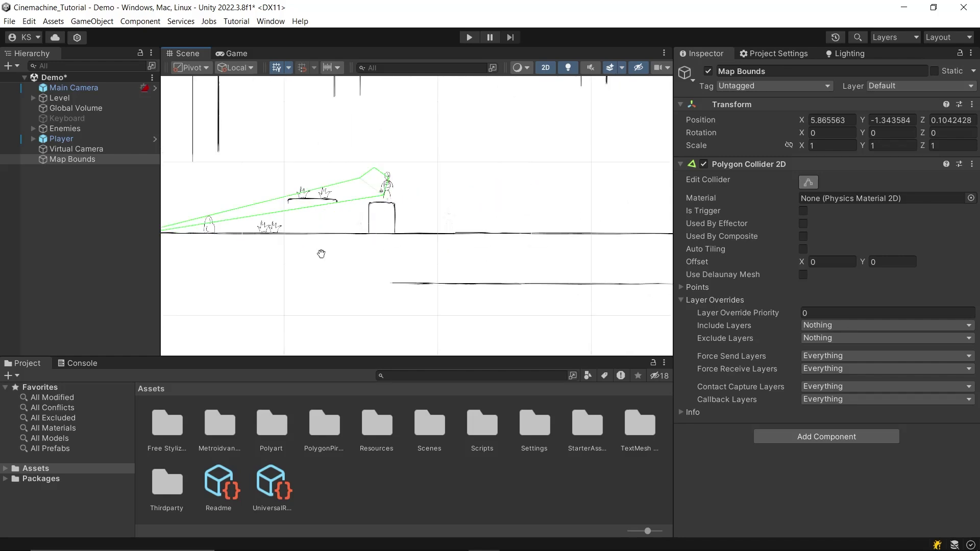
middle_drag(507, 258, 364, 248)
drag(241, 185, 624, 221)
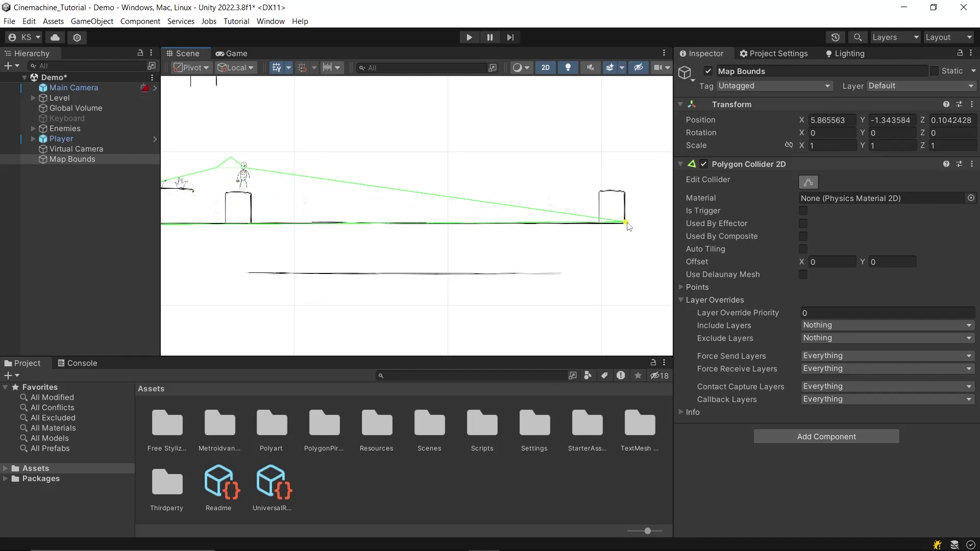
scroll(442, 219, down, 2)
Set the collider points: Element 3 X to 25.5, and Element 1 and Element 4 Y to 63
click(698, 288)
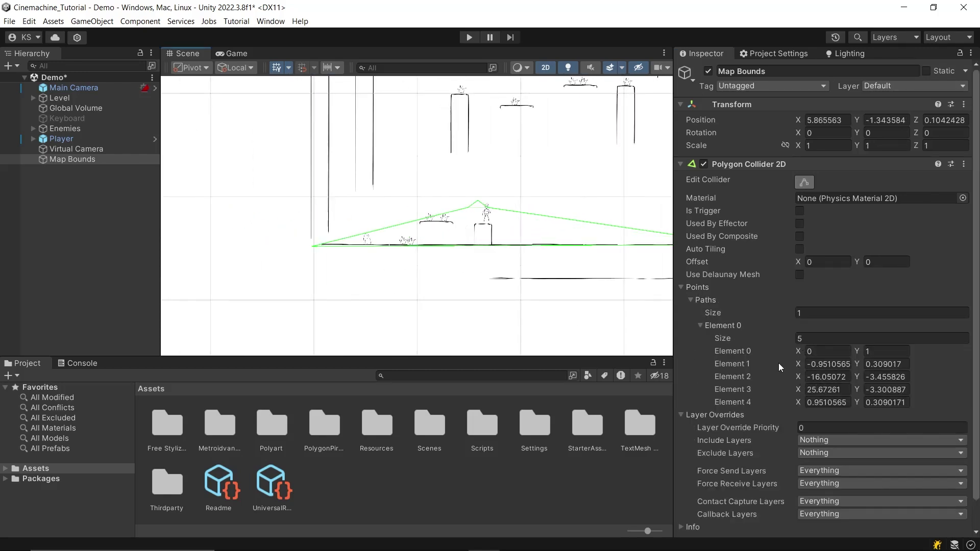
drag(796, 362, 779, 362)
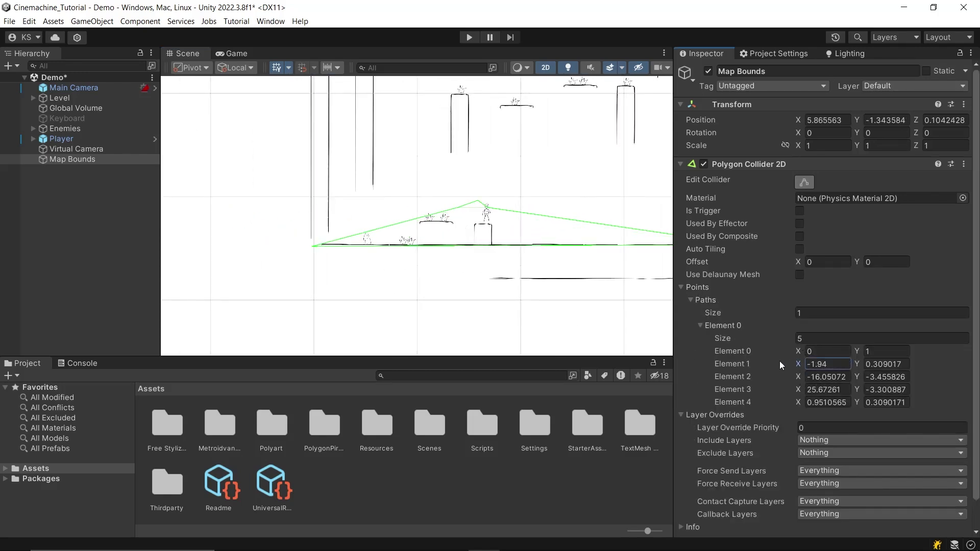
key(ctrl+z)
drag(799, 401, 802, 397)
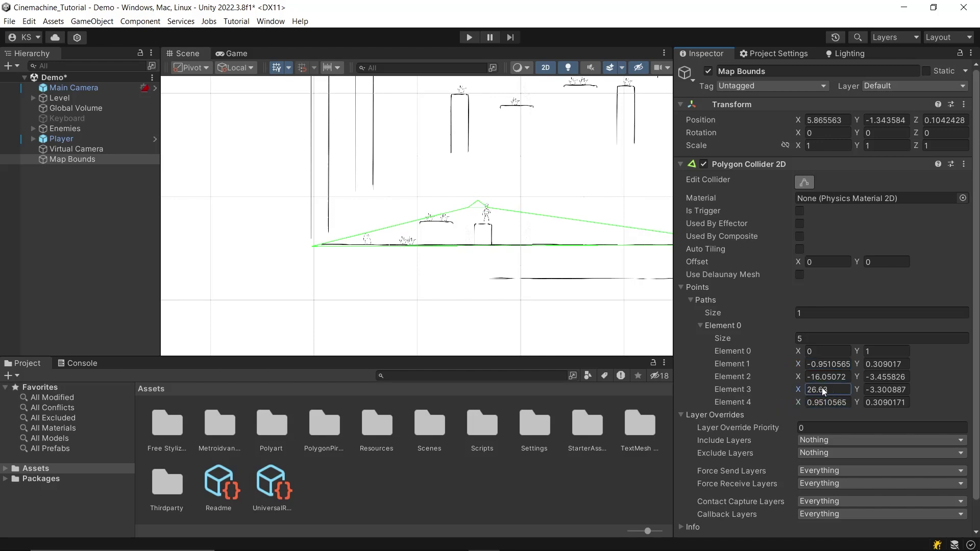
key(ctrl+z)
middle_drag(604, 309, 418, 298)
scroll(572, 251, up, 6)
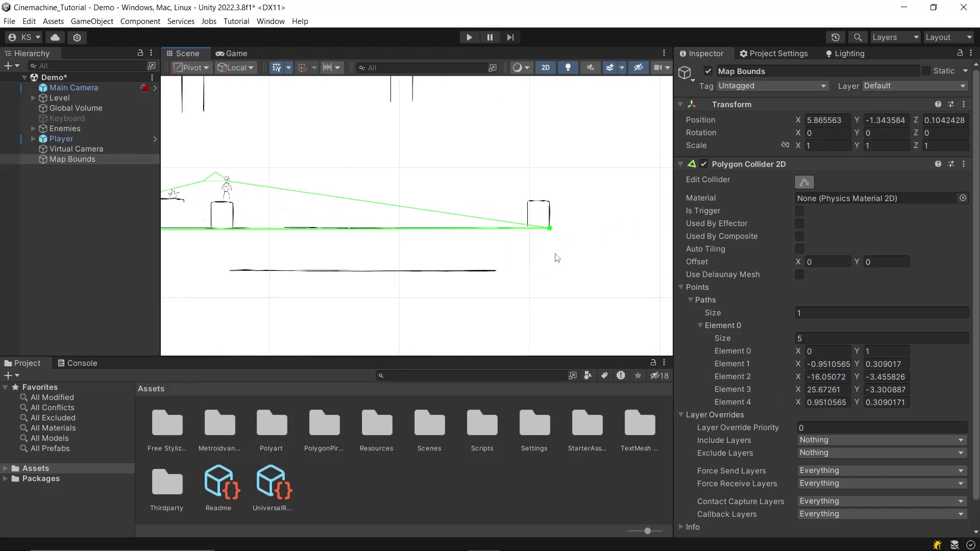
click(827, 389)
text(25.5)
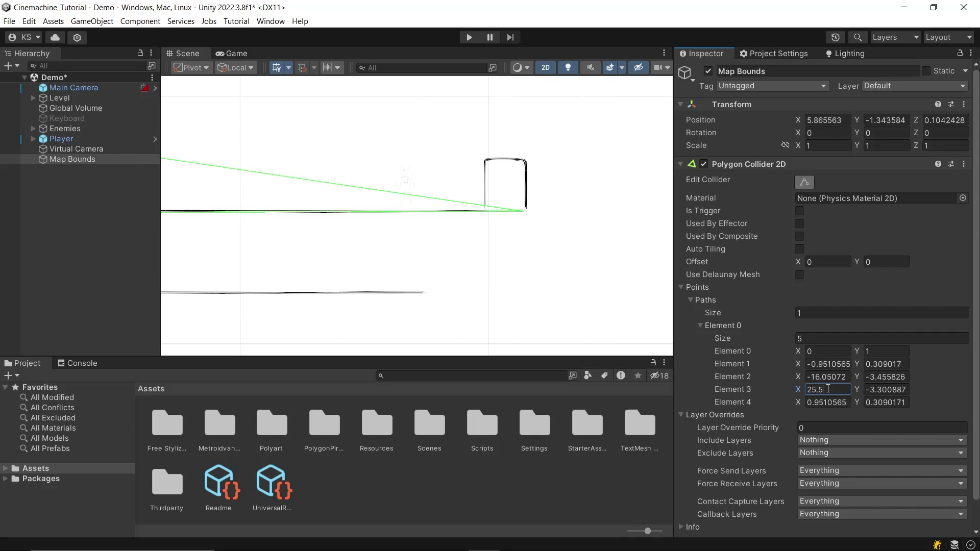
click(874, 363)
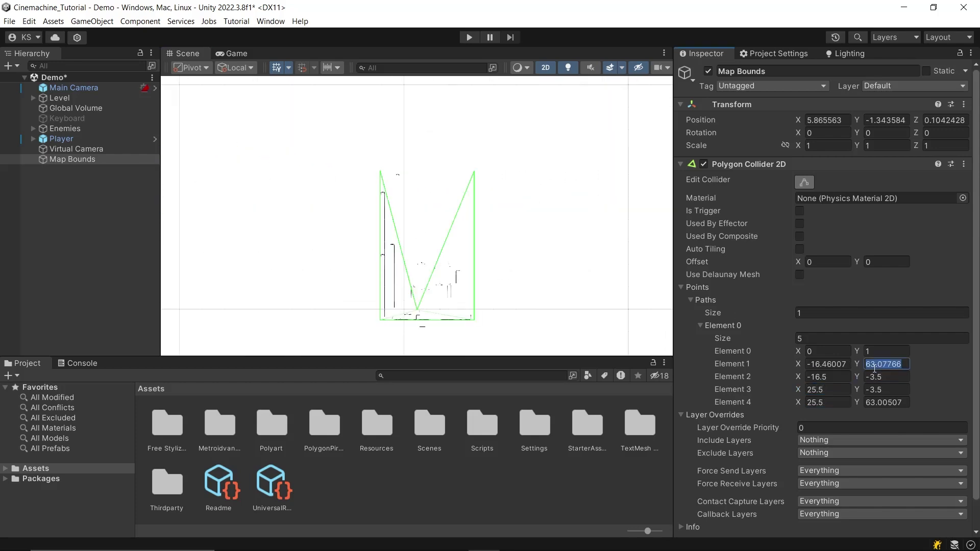
text(63)
click(886, 402)
text(63)
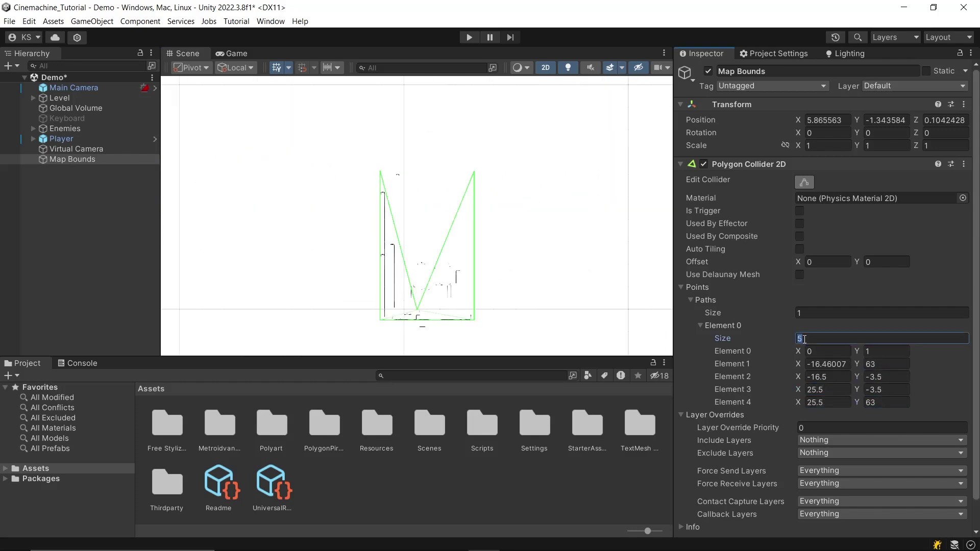
Reduce the collider to four points and remove stray vertices so it stays a rectangle
click(801, 340)
text(4)
key(Return)
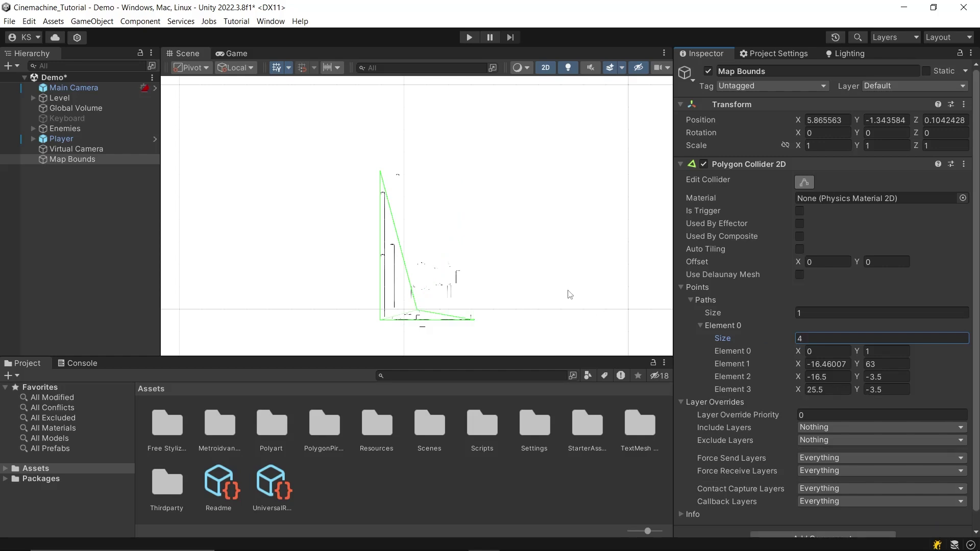
text(5)
key(Return)
click(416, 312)
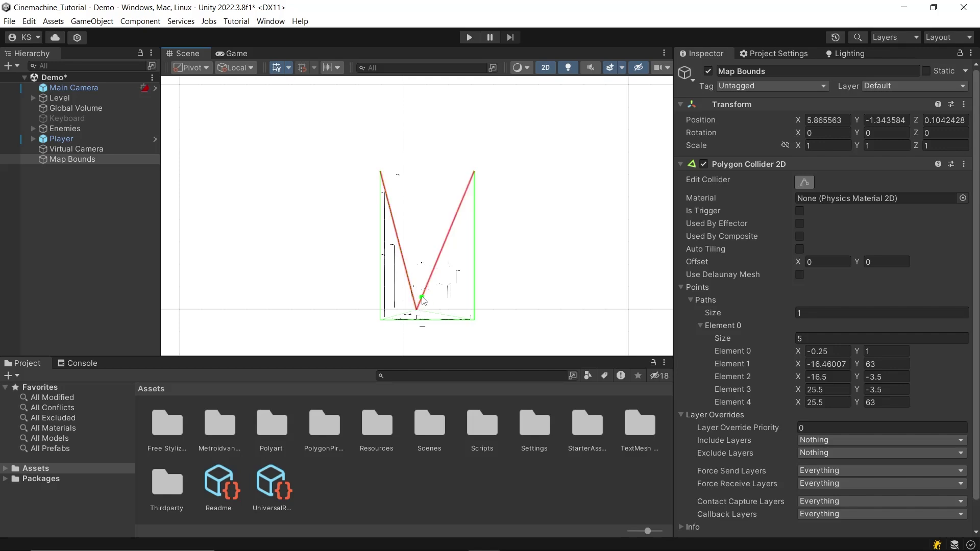
ctrl+click(426, 289)
scroll(457, 219, up, 2)
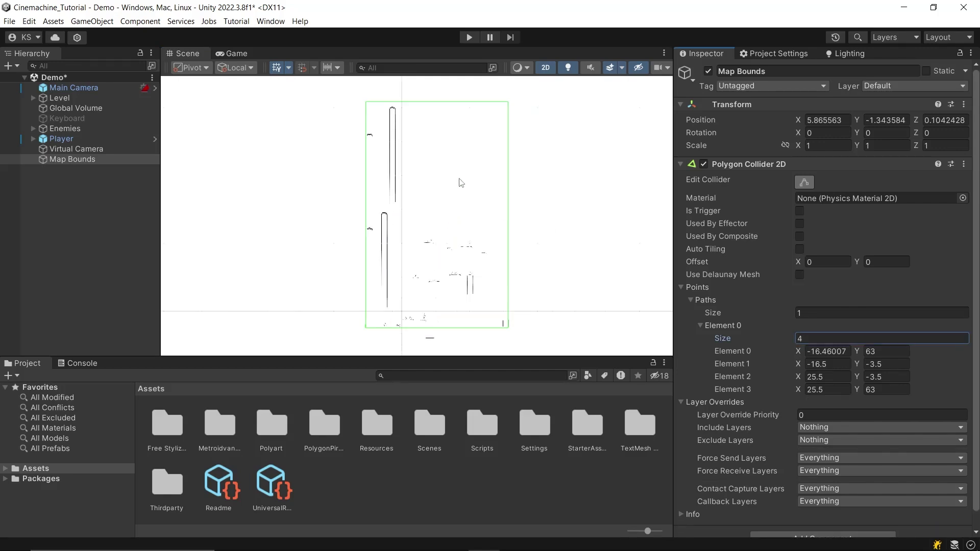
drag(444, 103, 442, 130)
ctrl+click(460, 127)
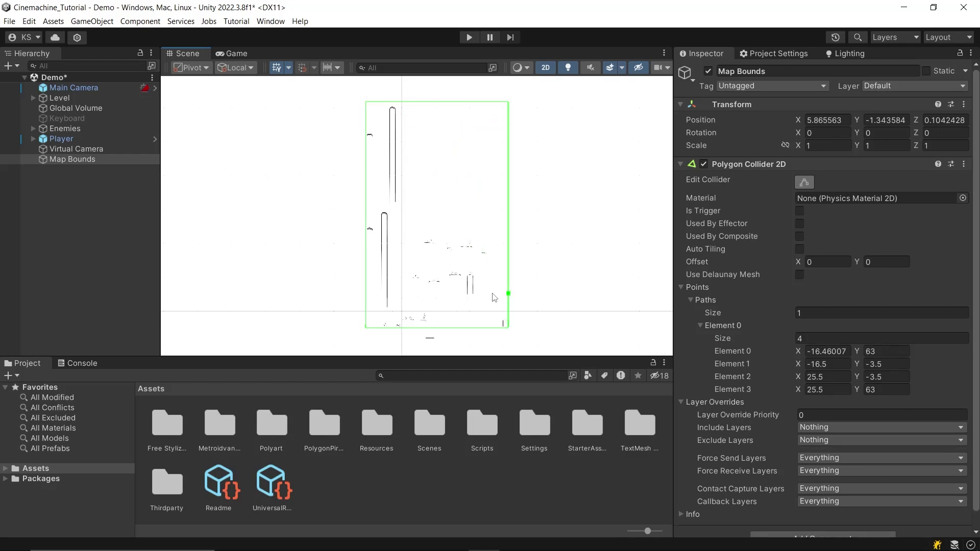
click(71, 149)
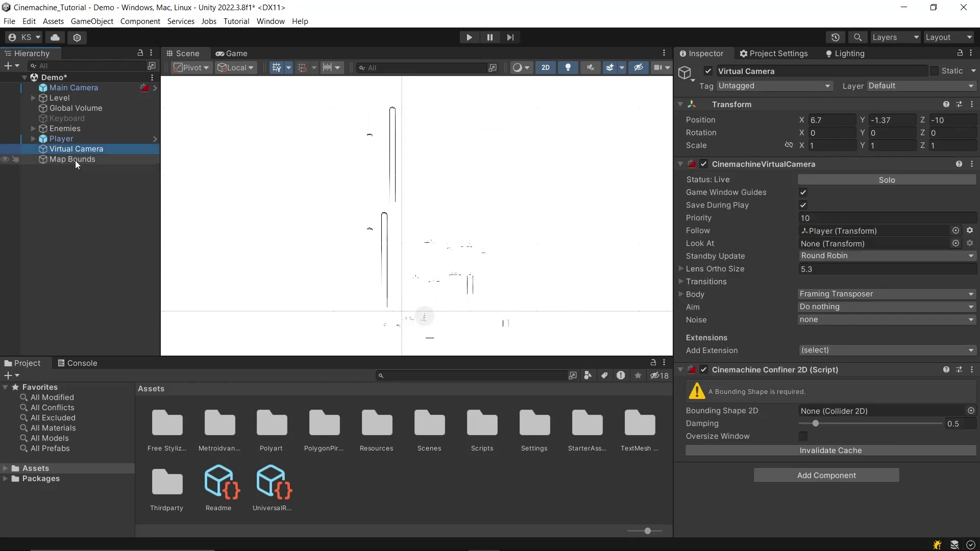
Assign Map Bounds as the Confiner 2D's Bounding Shape 2D on the Virtual Camera
drag(76, 161, 825, 415)
scroll(515, 288, up, 3)
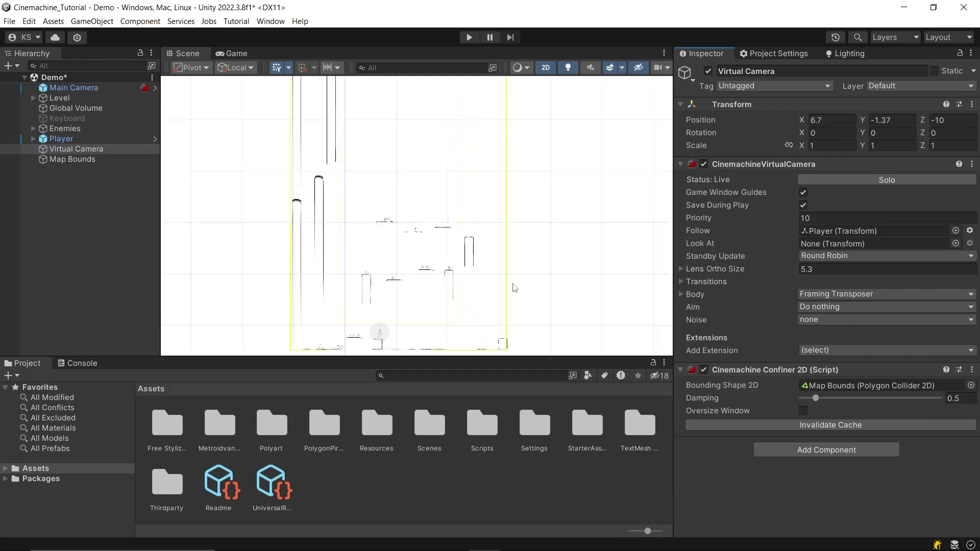
middle_drag(512, 284, 563, 172)
scroll(496, 222, up, 8)
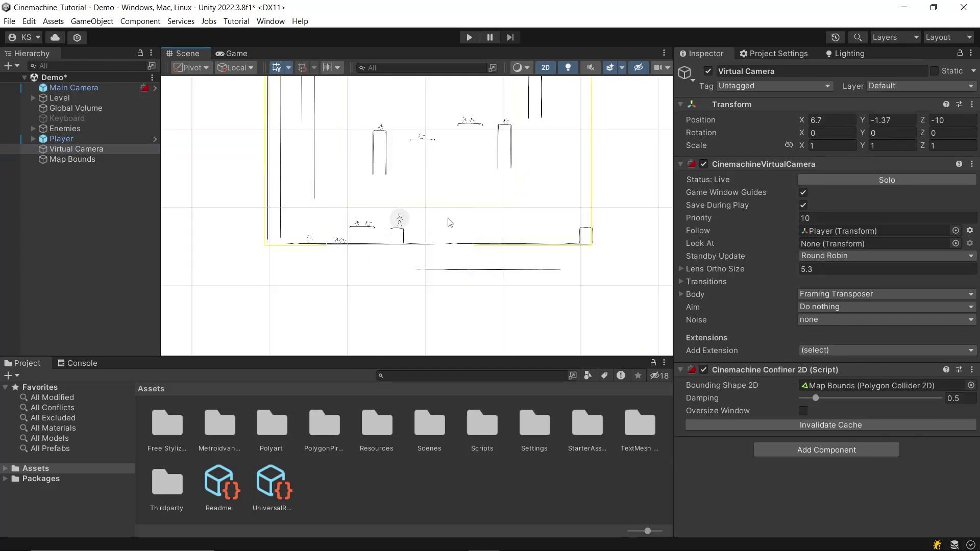
scroll(449, 222, up, 5)
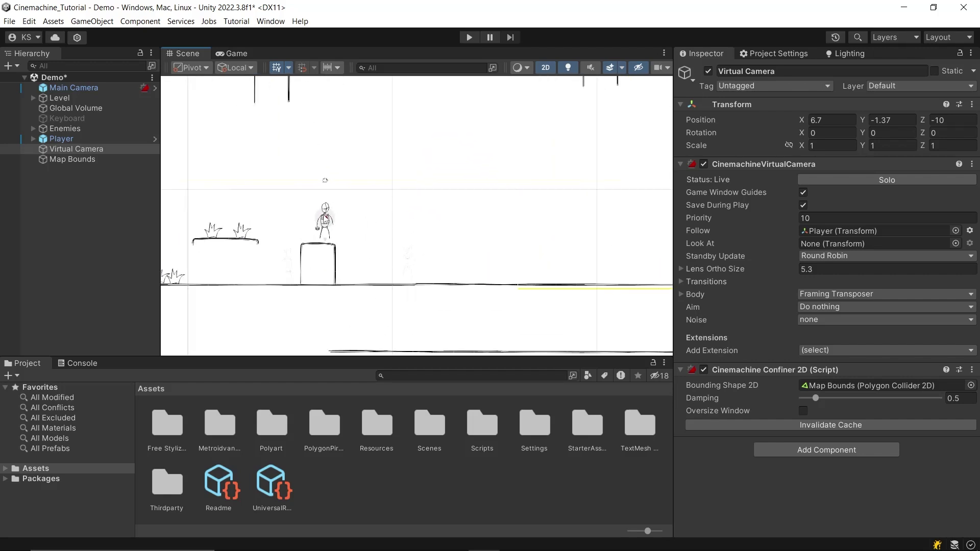
middle_drag(323, 216, 382, 219)
scroll(377, 238, up, 3)
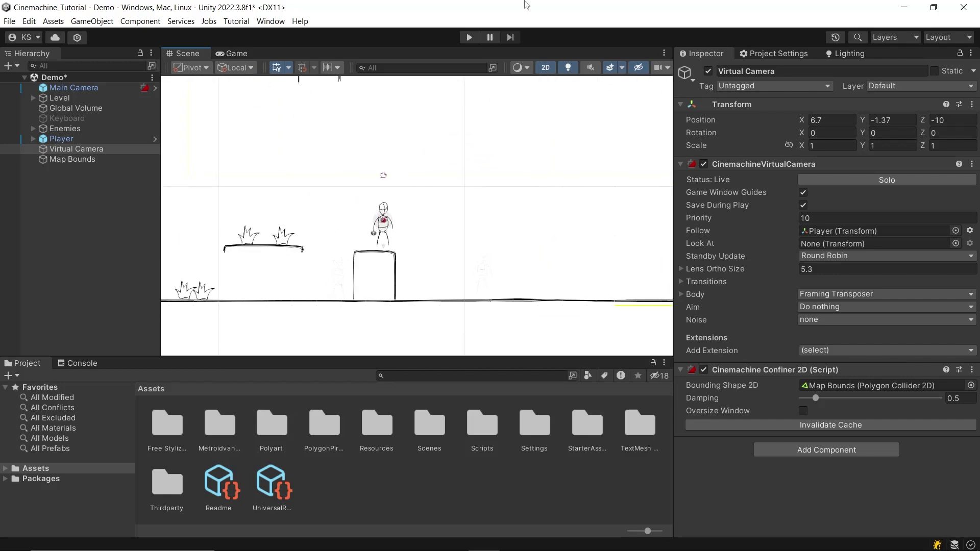
Run Play mode to check the confined camera in the scene, then stop
click(469, 37)
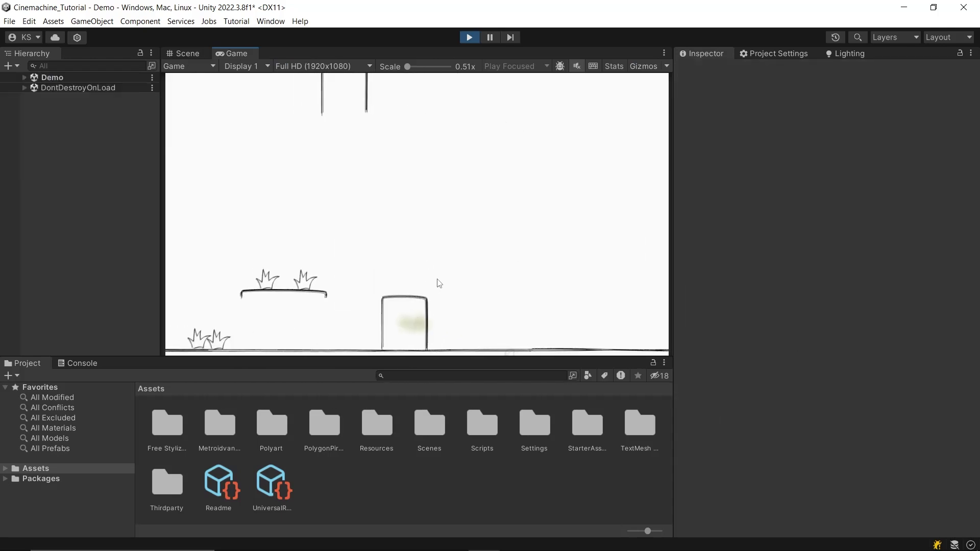
click(181, 53)
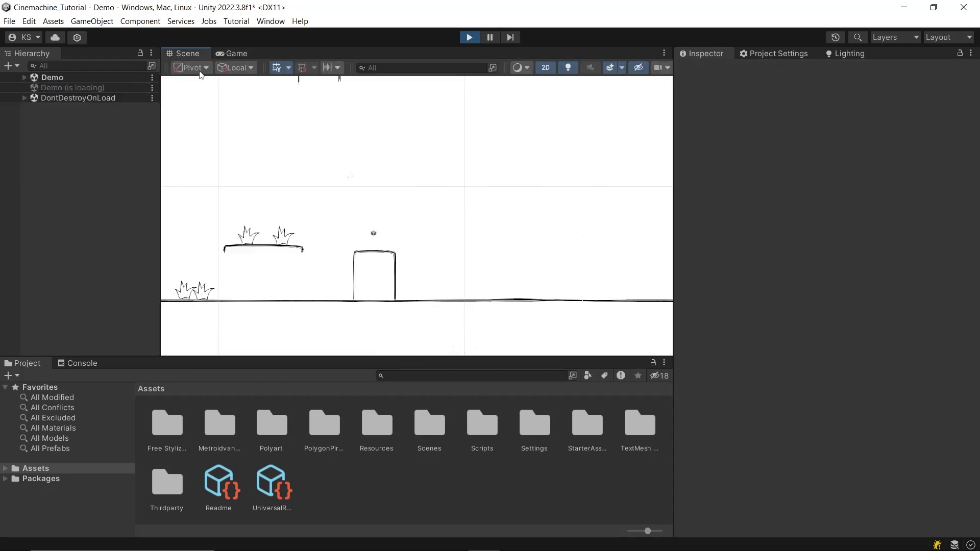
scroll(437, 304, down, 6)
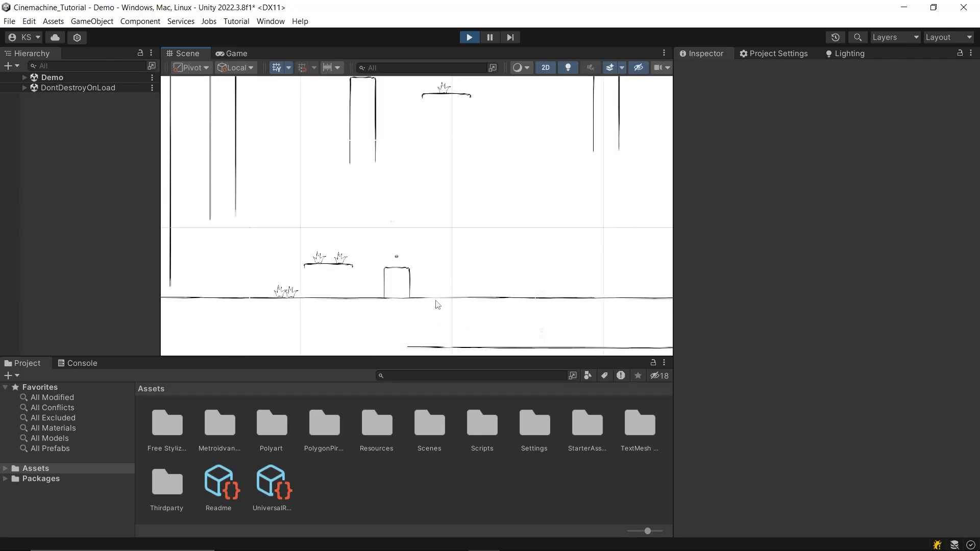
scroll(441, 310, down, 2)
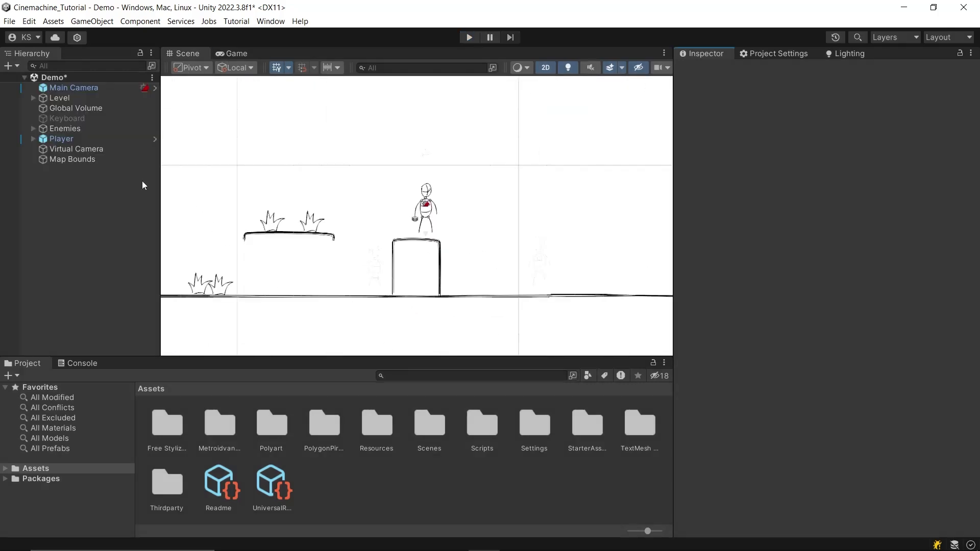
click(102, 158)
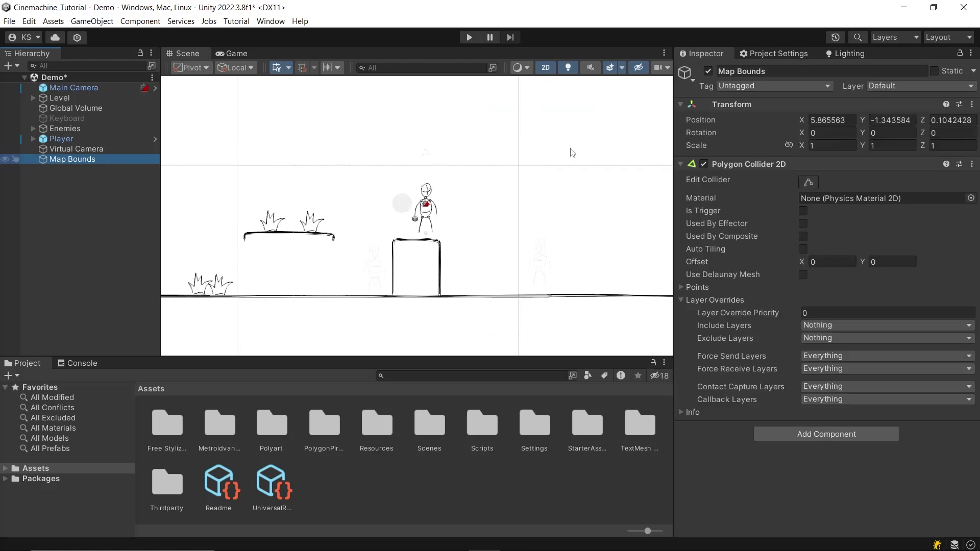
Create a 'Map Bounds' layer in User Layer 7 and put the Map Bounds object on it
click(939, 85)
click(913, 178)
click(837, 236)
text(Map )
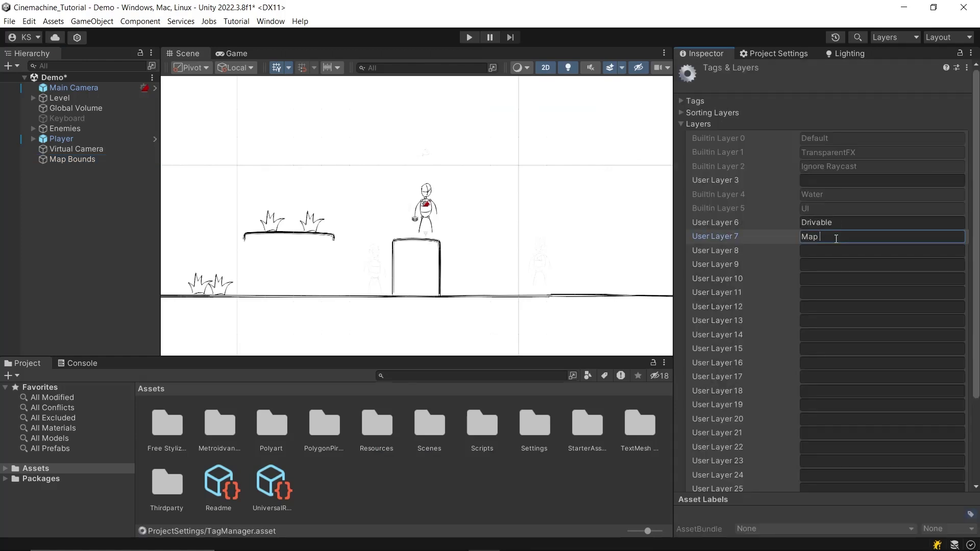
text(Bounds)
click(82, 159)
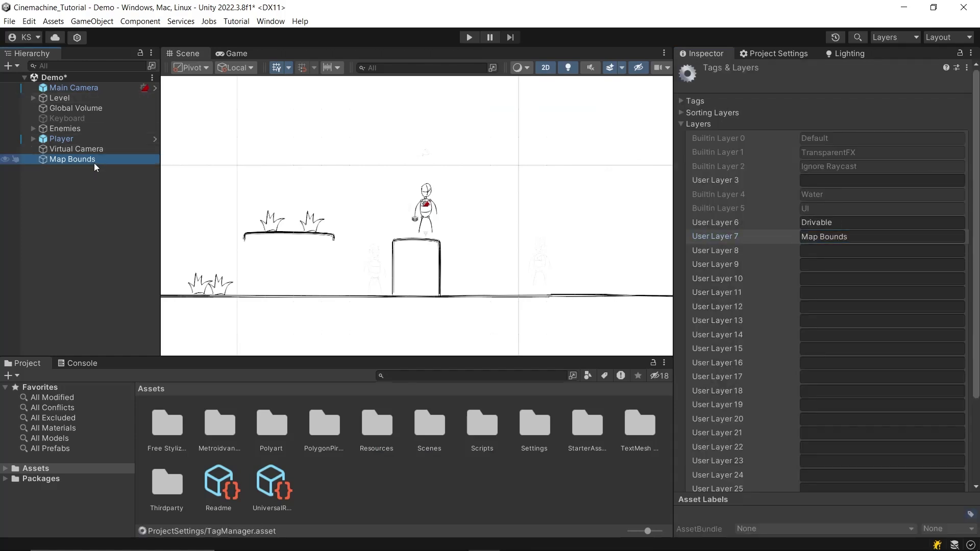
click(898, 86)
click(913, 173)
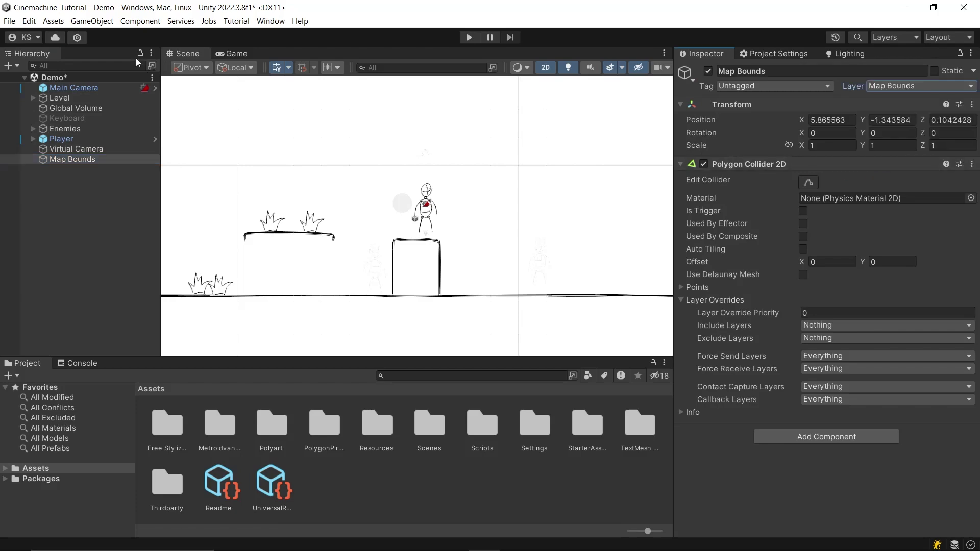
In Physics settings, uncheck Map Bounds against Default, TransparentFX, Ignore Raycast, Water, UI, Drivable and itself
click(29, 21)
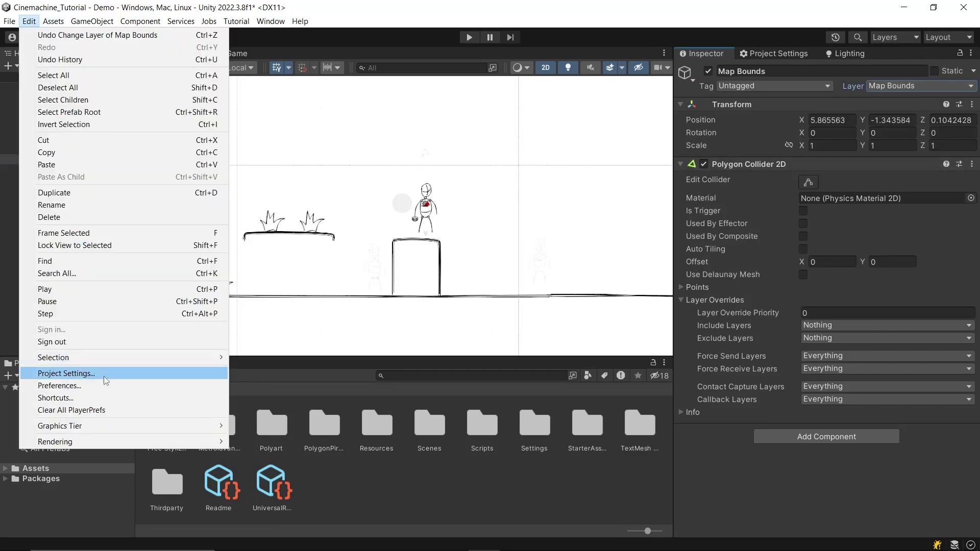
click(66, 373)
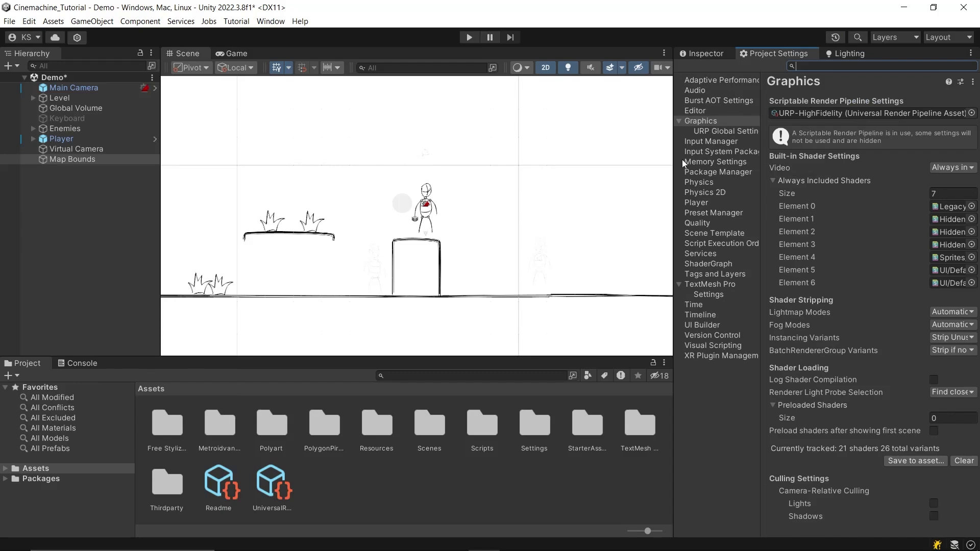
drag(673, 162, 633, 163)
click(659, 182)
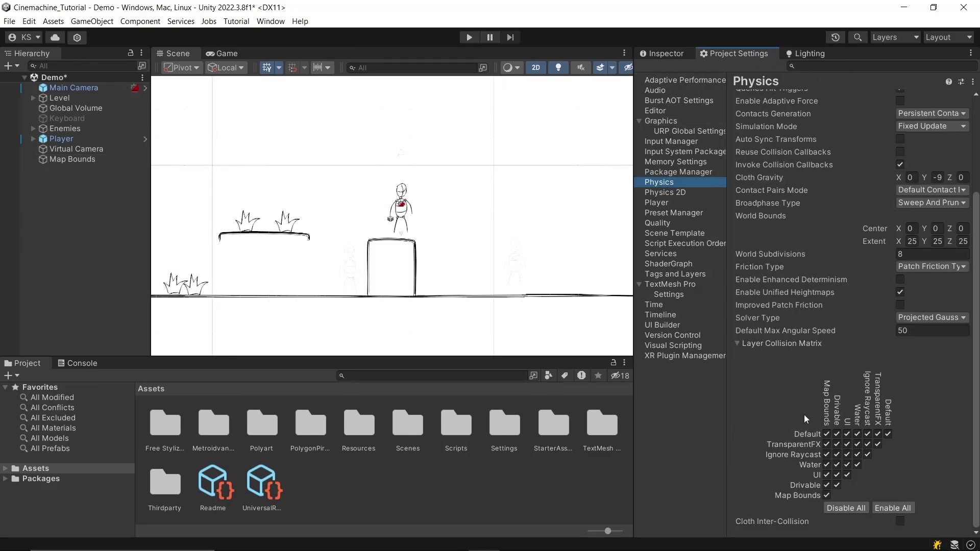
click(827, 434)
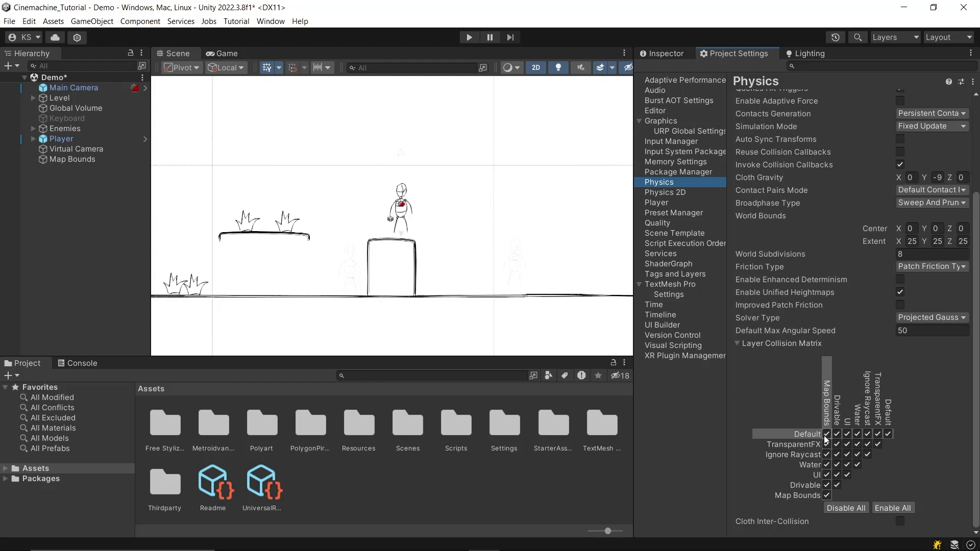
click(826, 444)
click(825, 454)
click(826, 465)
click(827, 475)
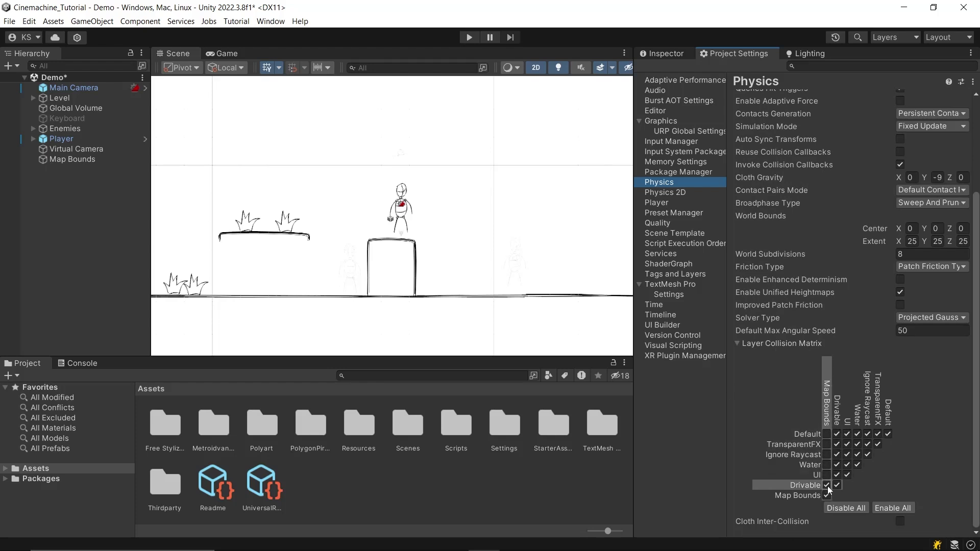
click(826, 485)
click(827, 495)
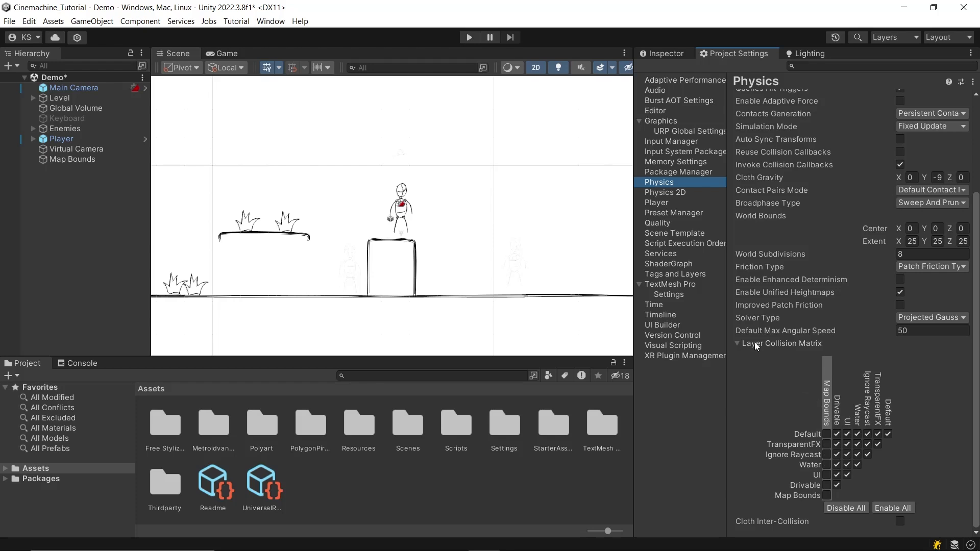
click(738, 343)
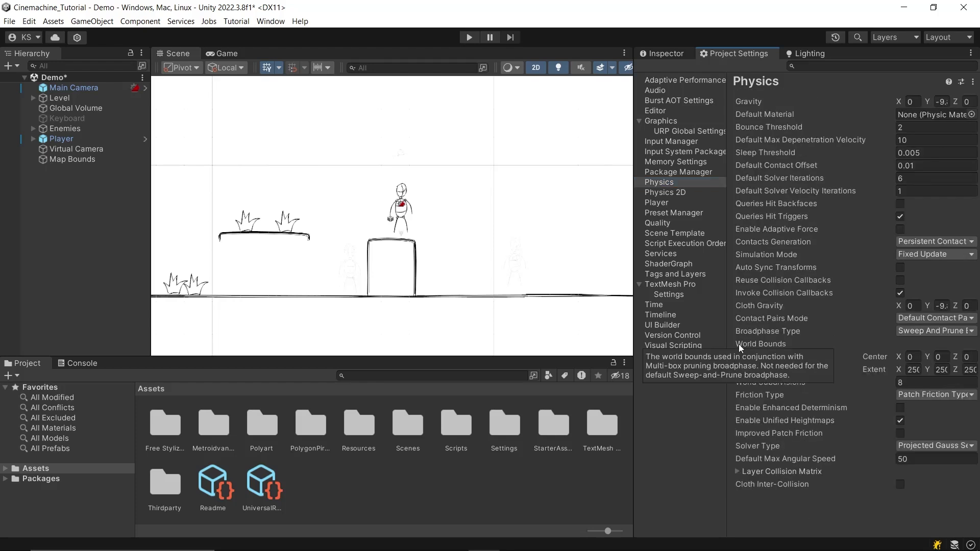
Set the Map Bounds collider's Exclude Layers to Everything, leaving Include Layers at Nothing
click(678, 55)
drag(634, 258, 708, 283)
click(112, 160)
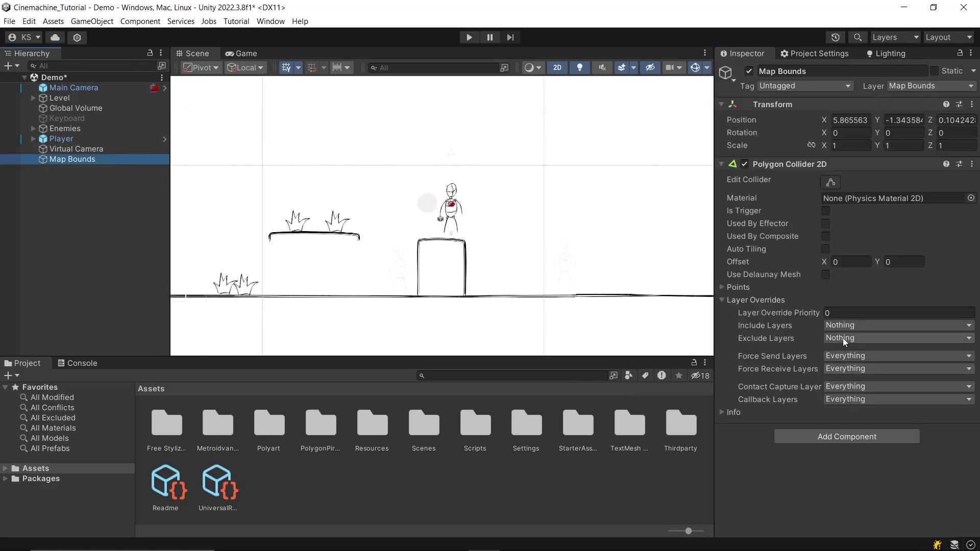
click(843, 338)
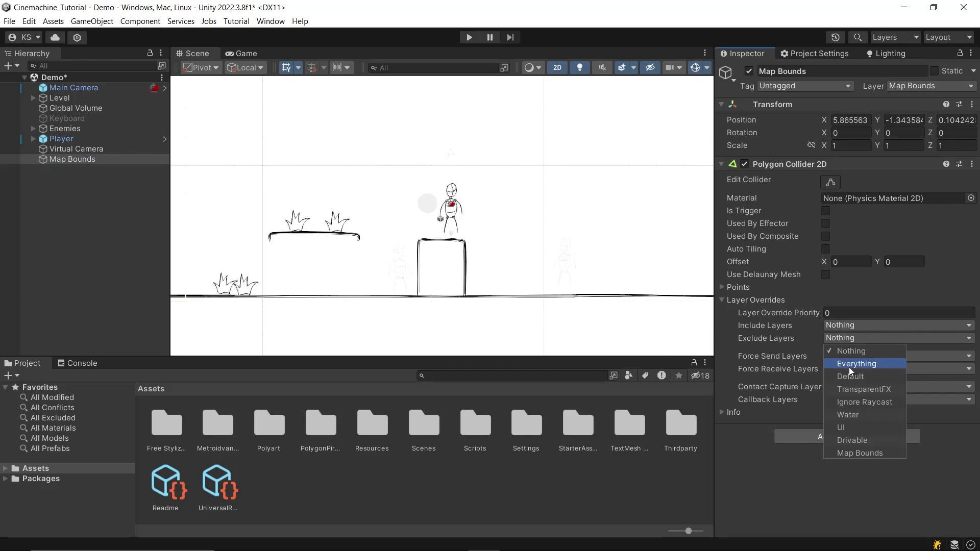
click(849, 367)
click(877, 341)
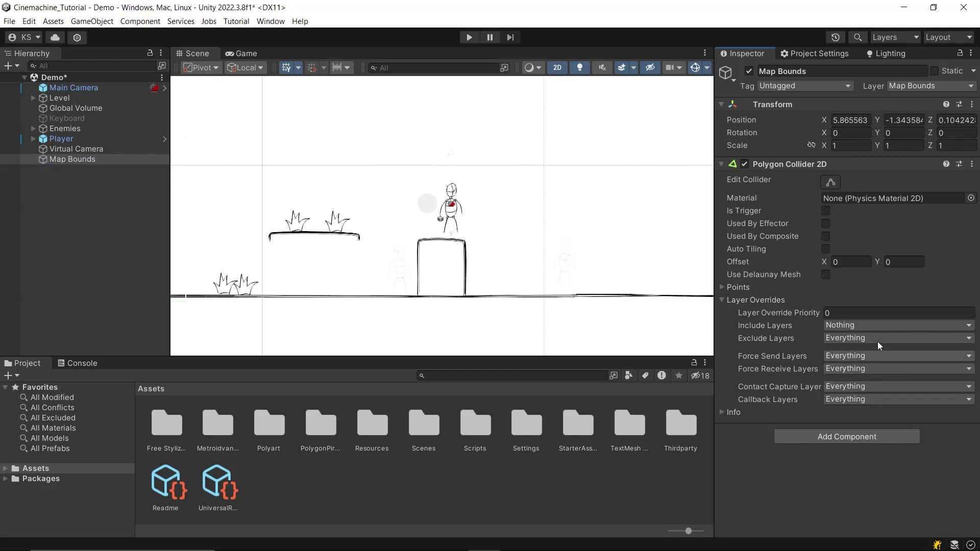
click(870, 329)
click(867, 330)
Set Force Send, Force Receive, Contact Capture and Callback Layers all to Nothing
click(875, 355)
click(863, 367)
click(877, 368)
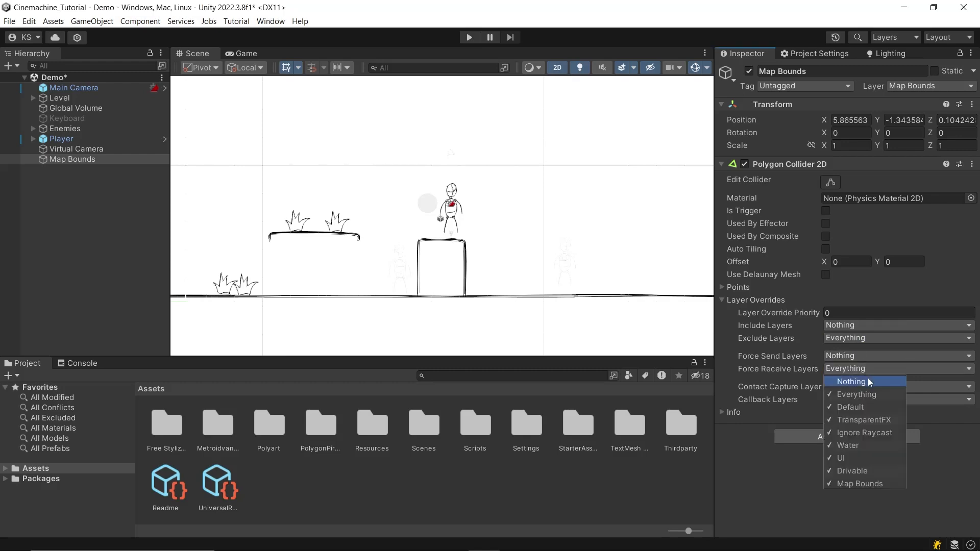
click(867, 381)
click(877, 386)
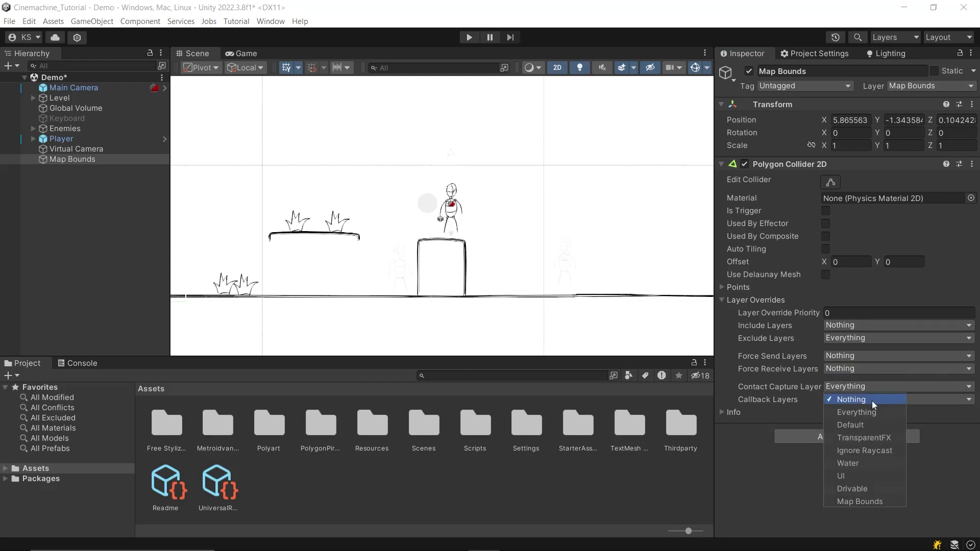
click(872, 400)
click(880, 399)
Playtest by running the character left and right, attacking and throwing a weapon
click(871, 408)
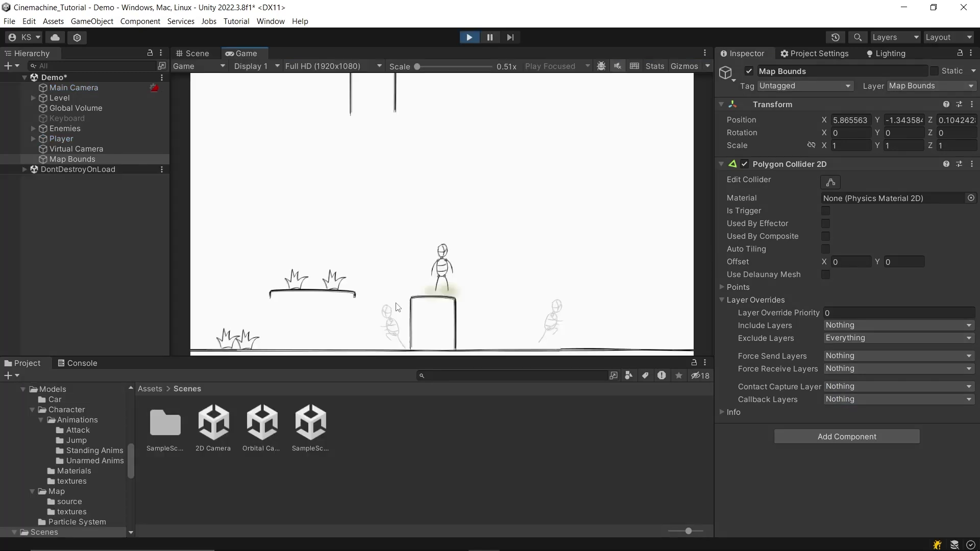
key(Left)
key(x)
key(v)
key(v)
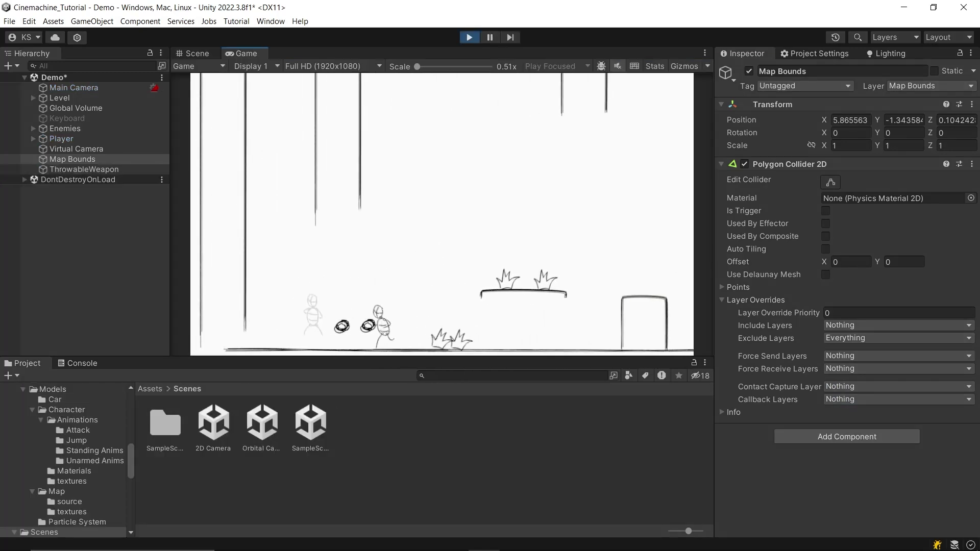
key(Left)
key(Right)
key(Left)
key(Right)
key(x)
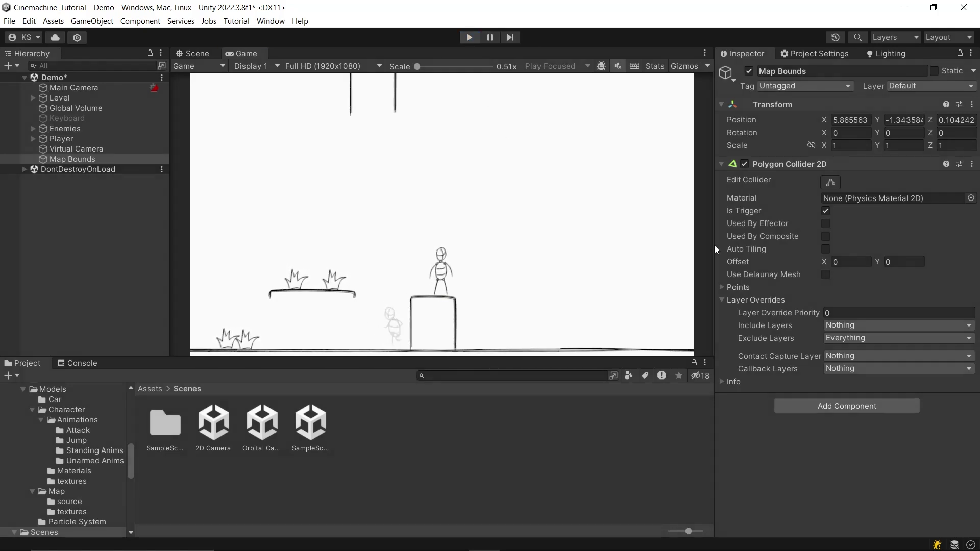
Stop the game, deactivate Map Bounds and turn off its collider's Is Trigger
key(ctrl+p)
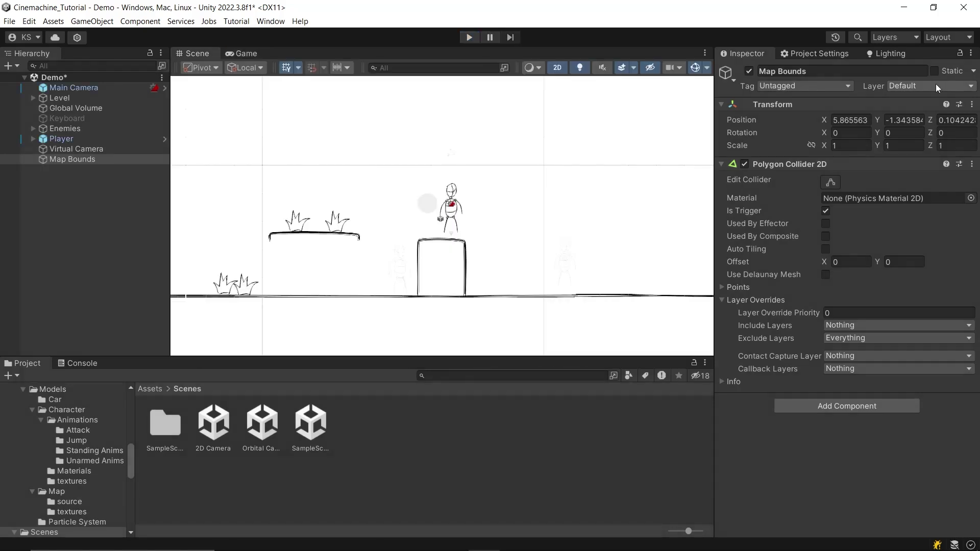
click(748, 71)
click(825, 211)
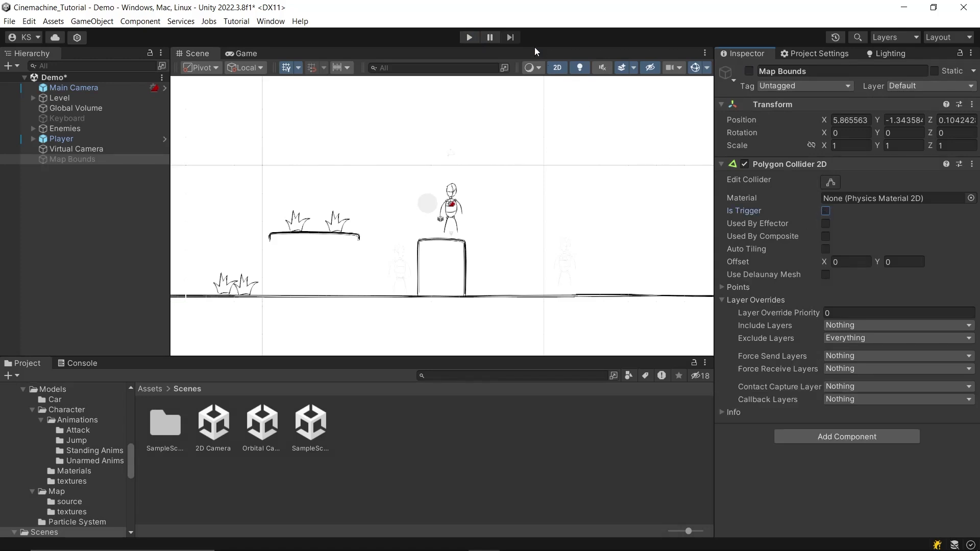
Playtest by running left and right, jumping and slashing near the enemy, then stop the game
click(469, 37)
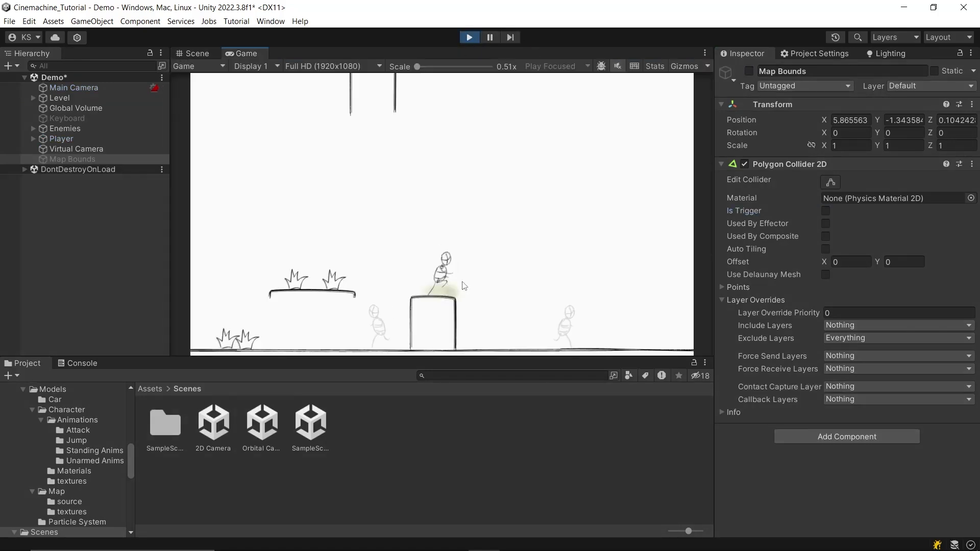
key(a)
click(462, 282)
click(462, 282)
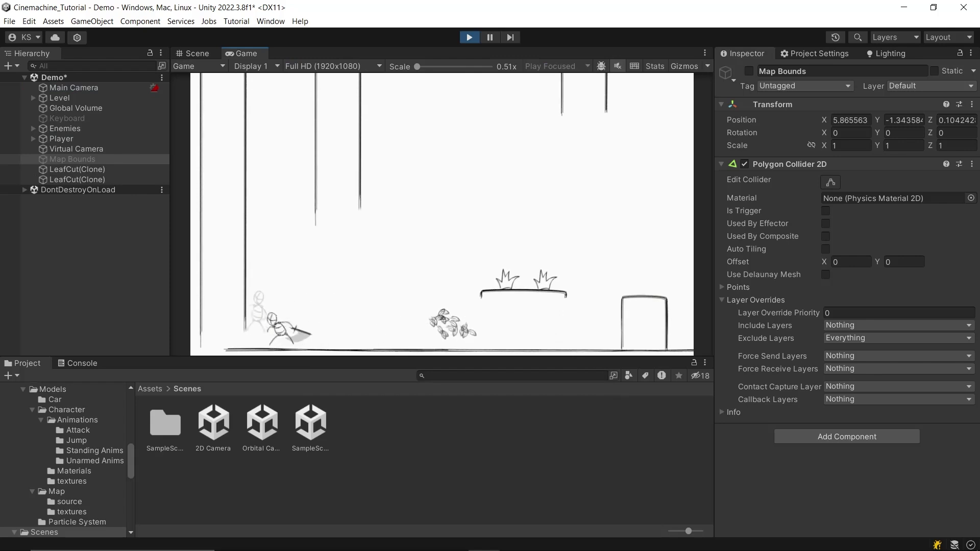
key(d)
key(a)
key(space)
key(d)
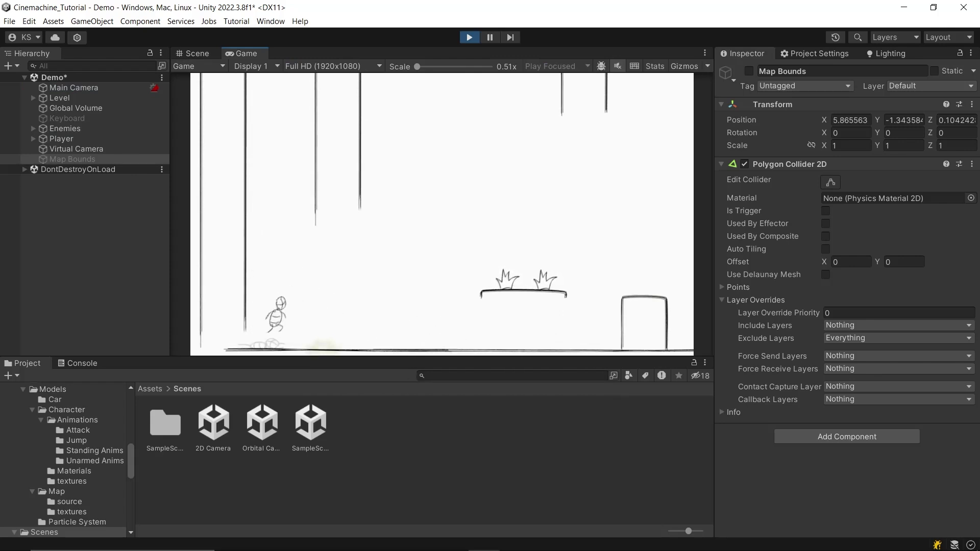
key(space)
key(a)
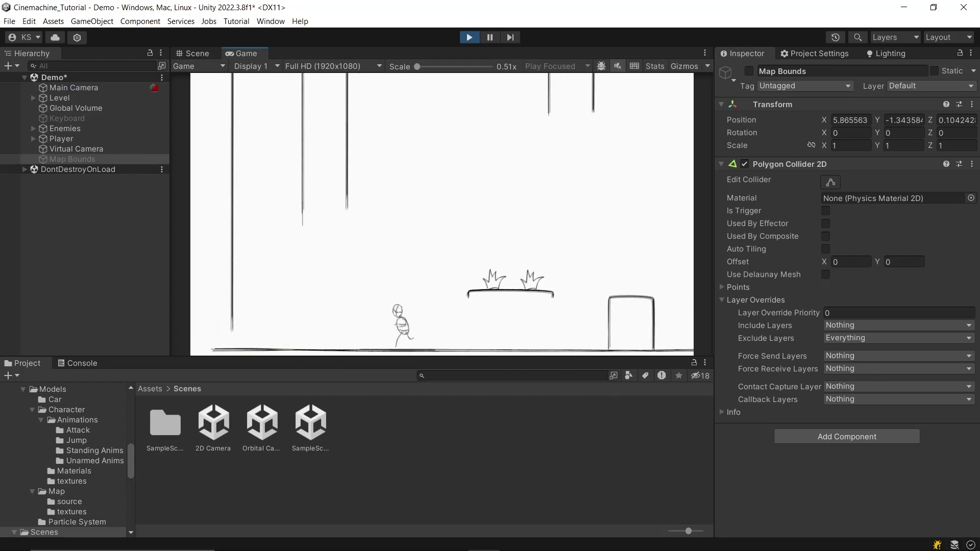
key(Left)
key(Right)
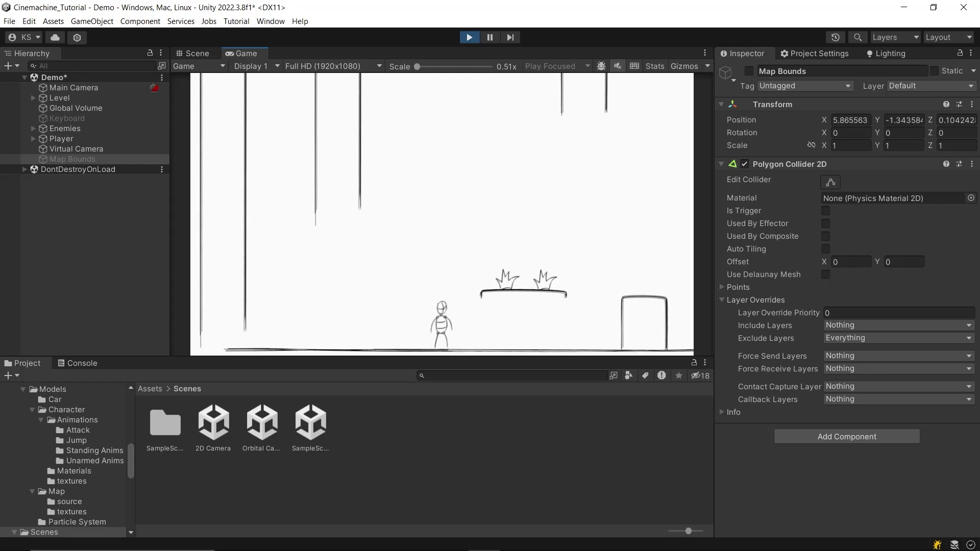
click(470, 37)
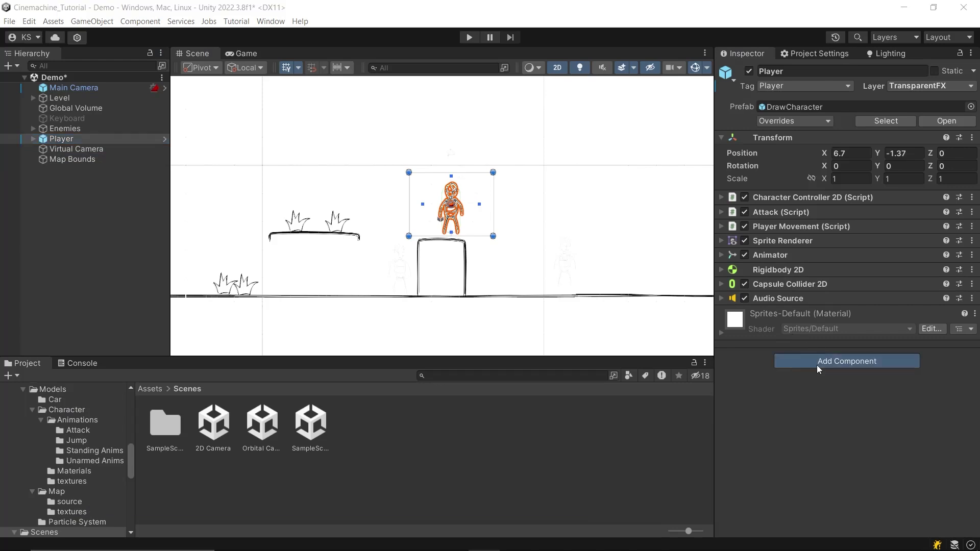
Add a Cinemachine Impulse Source to the Player, keeping channel 0: default and Uniform type
click(817, 362)
text(impulse)
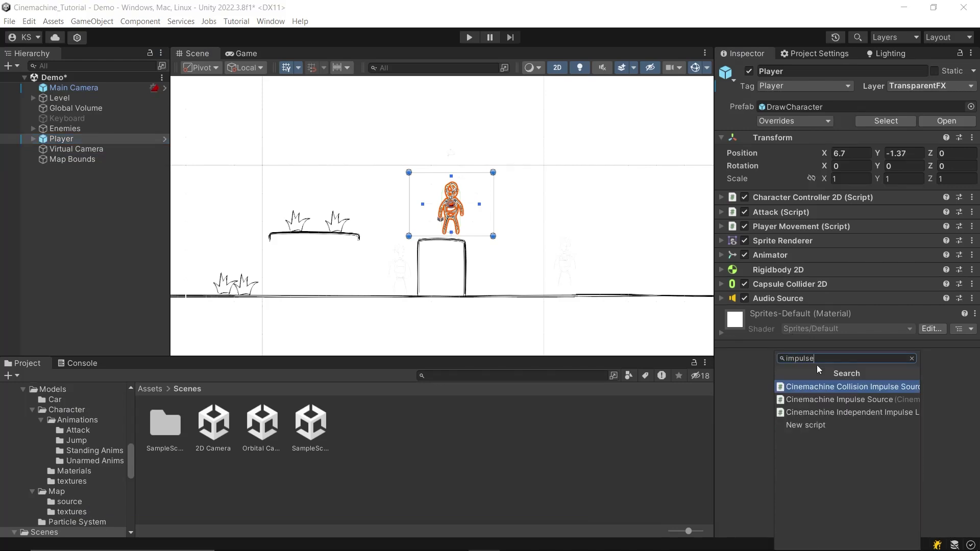
click(837, 399)
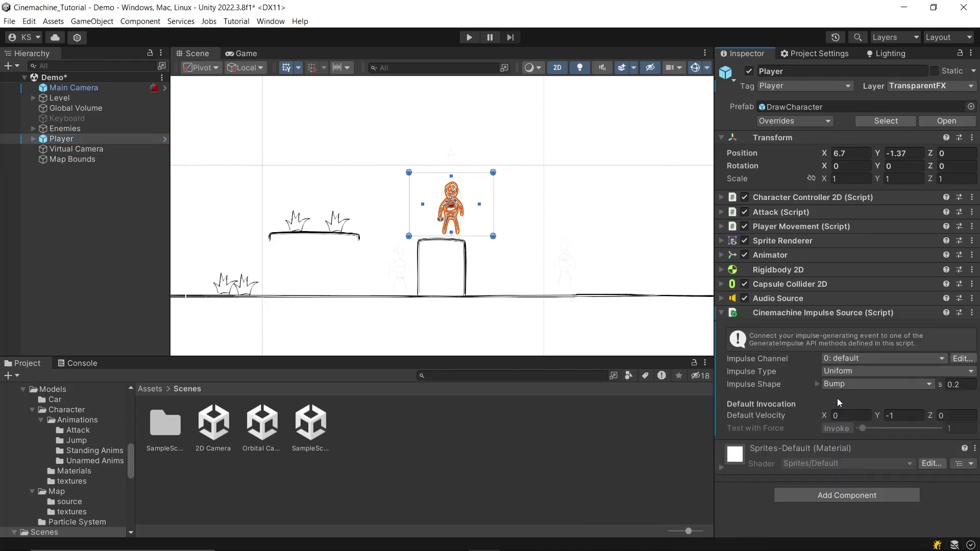
click(847, 357)
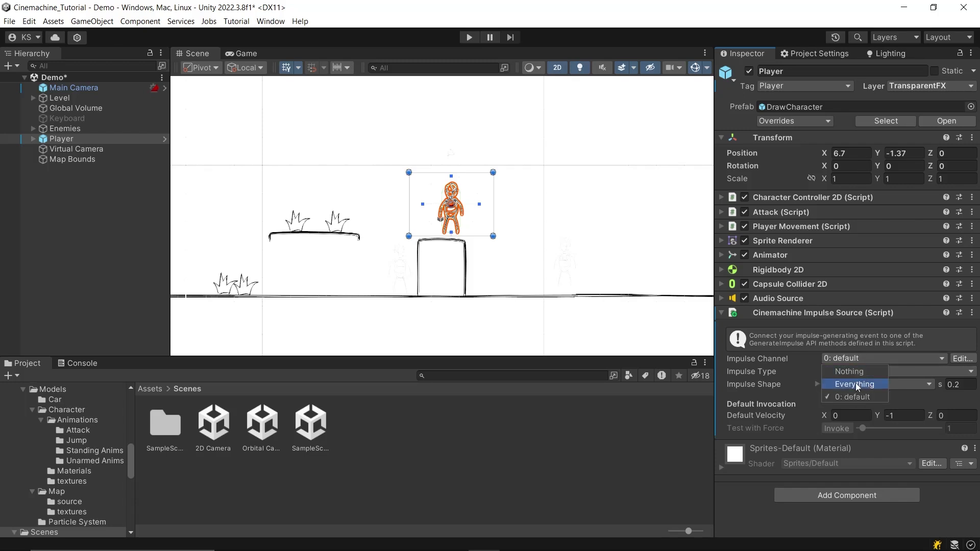
click(866, 398)
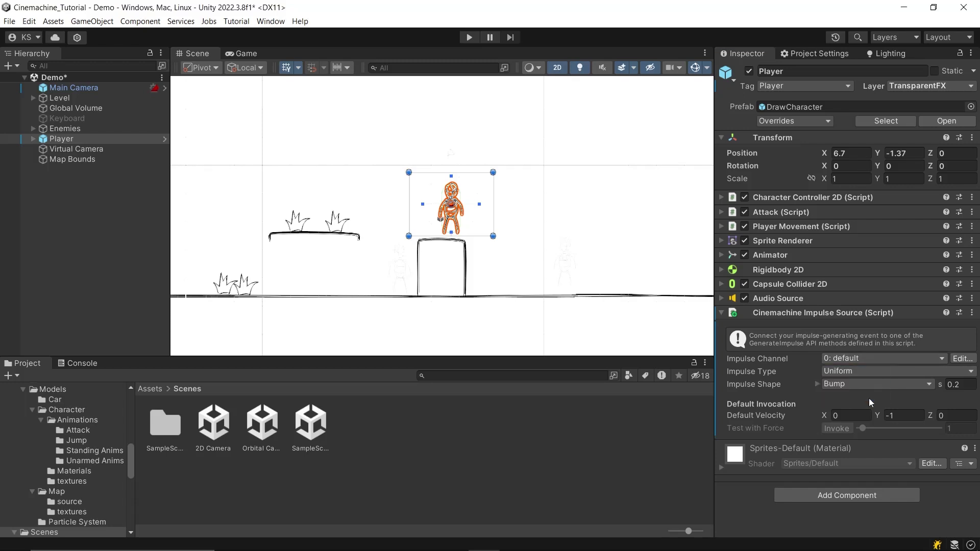
click(844, 372)
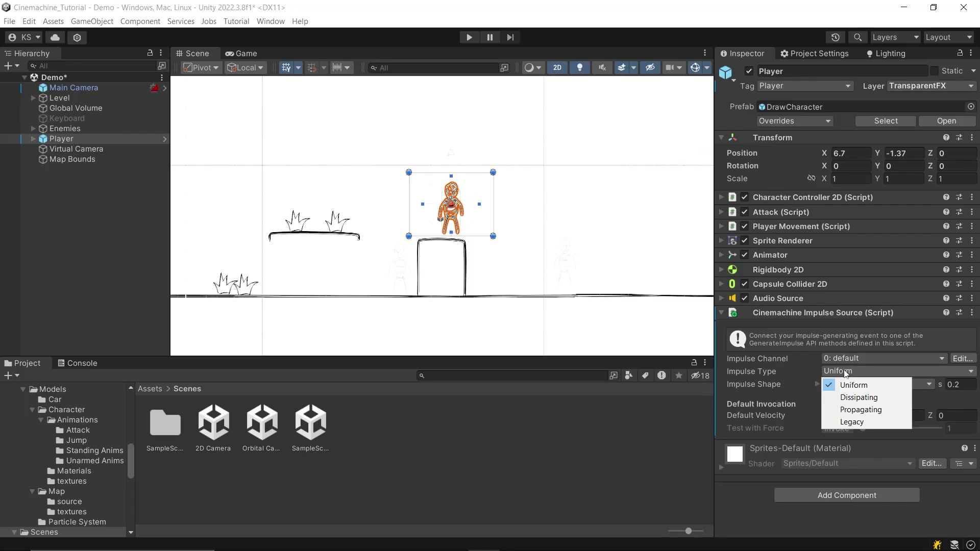
click(850, 386)
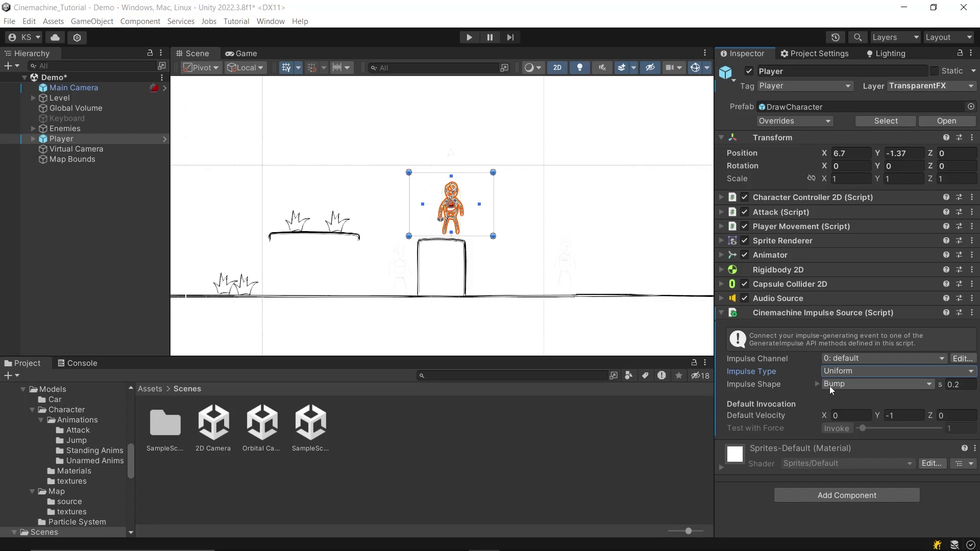
Set the Impulse Shape to Explosion
click(845, 385)
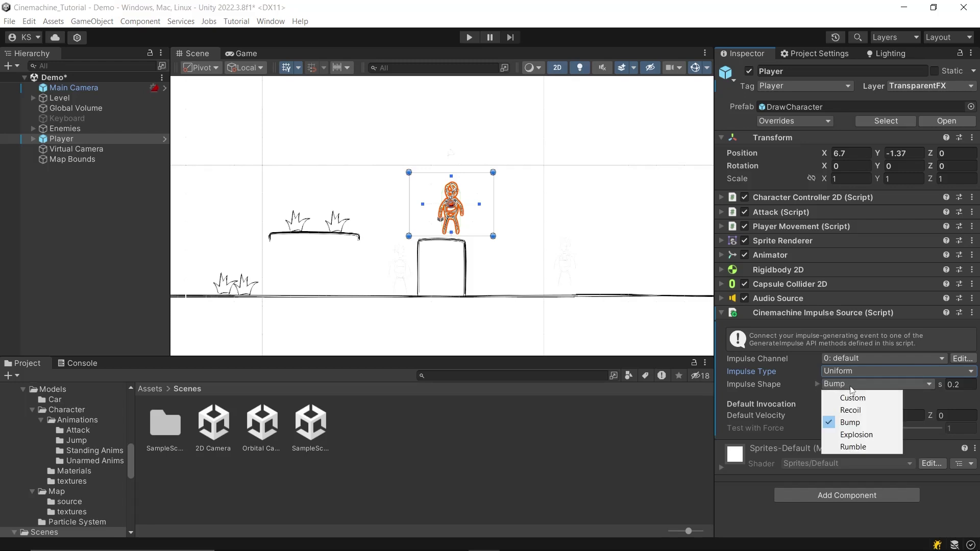
click(865, 434)
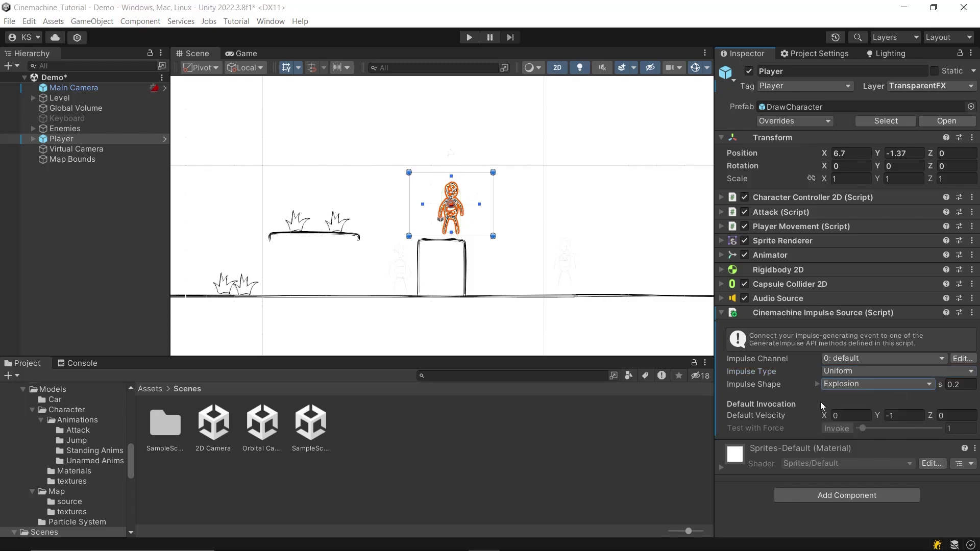
click(817, 383)
scroll(836, 357, down, 3)
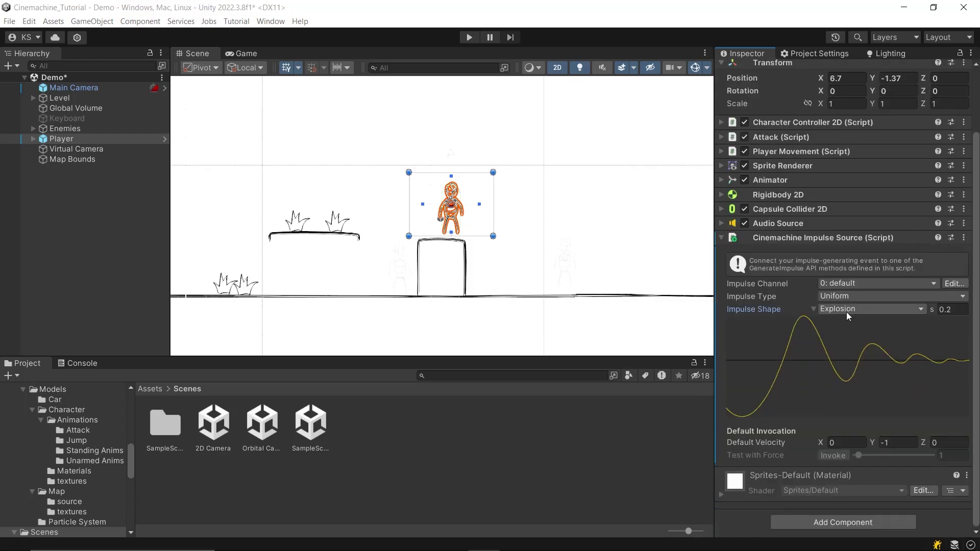
click(846, 310)
click(872, 359)
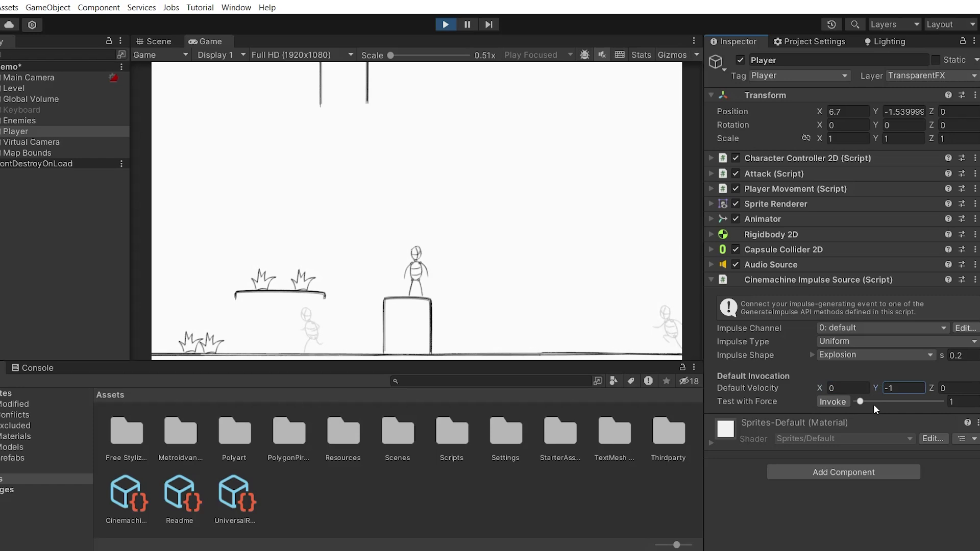
Fire a test shake, then set Default Velocity to X 1, Y 0 and fire again
click(837, 402)
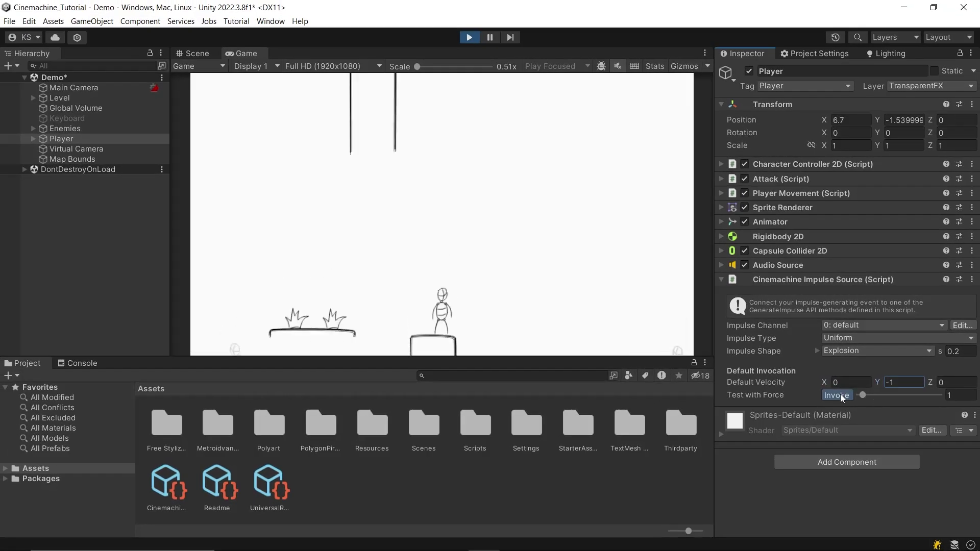
click(894, 382)
text(0)
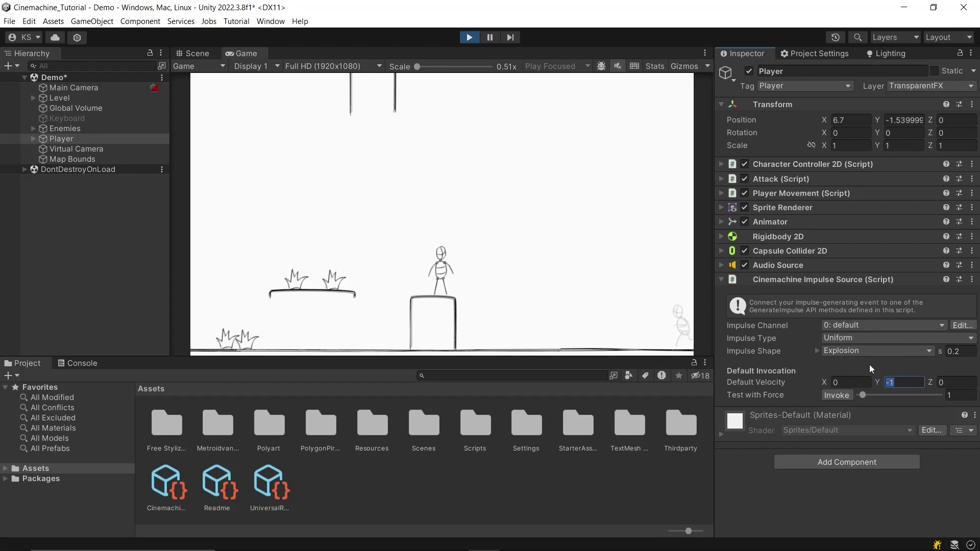
click(851, 381)
text(1)
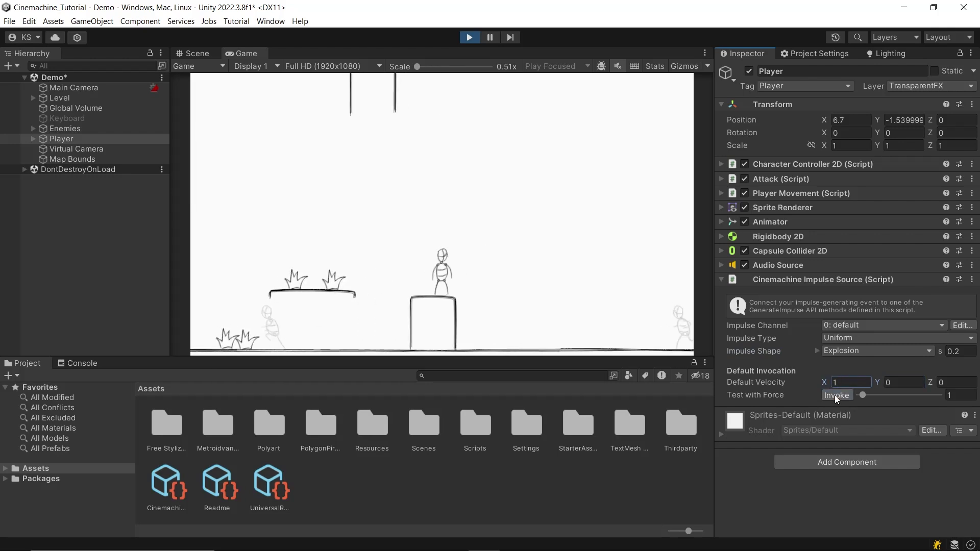
click(834, 395)
Change Default Velocity to X 0, Y -1 and fire a downward test shake
click(865, 381)
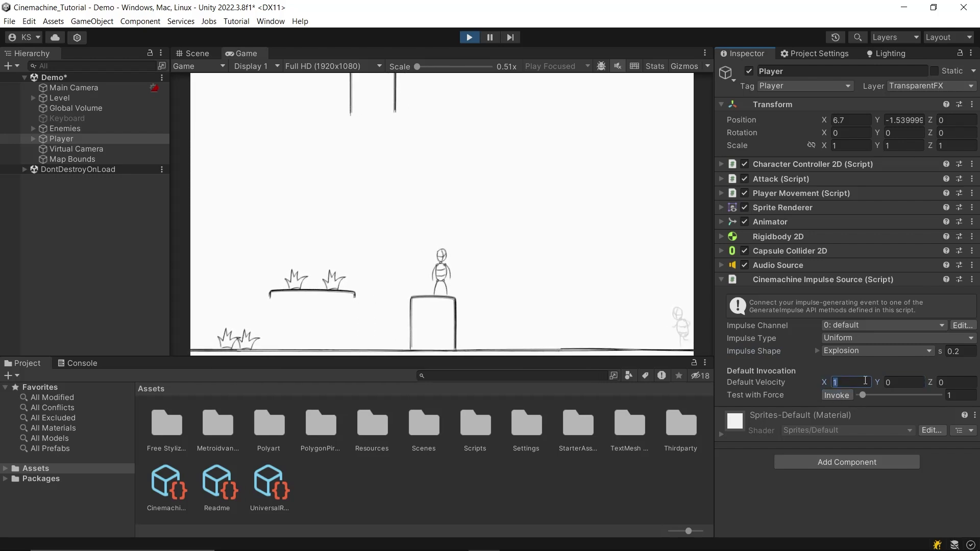
text(0)
click(886, 382)
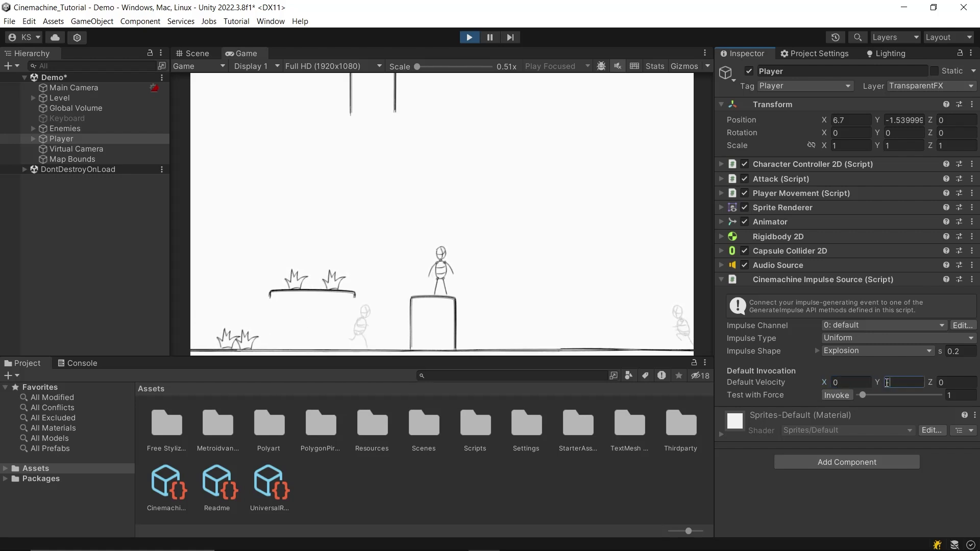
text(-1)
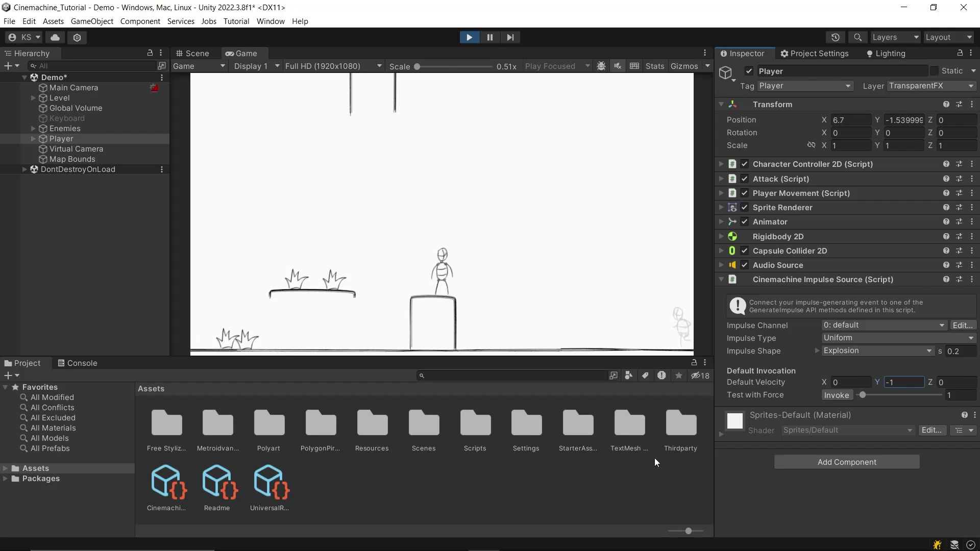
click(768, 398)
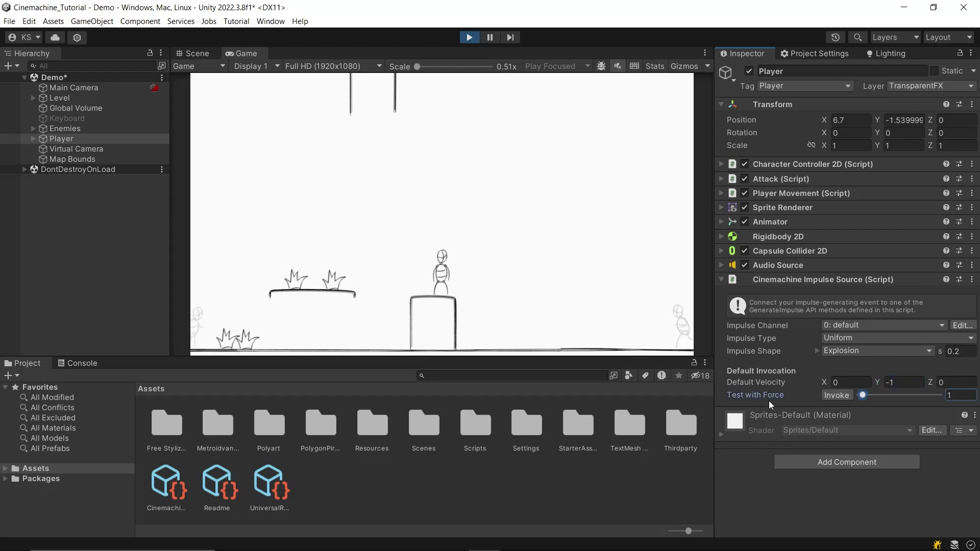
click(841, 397)
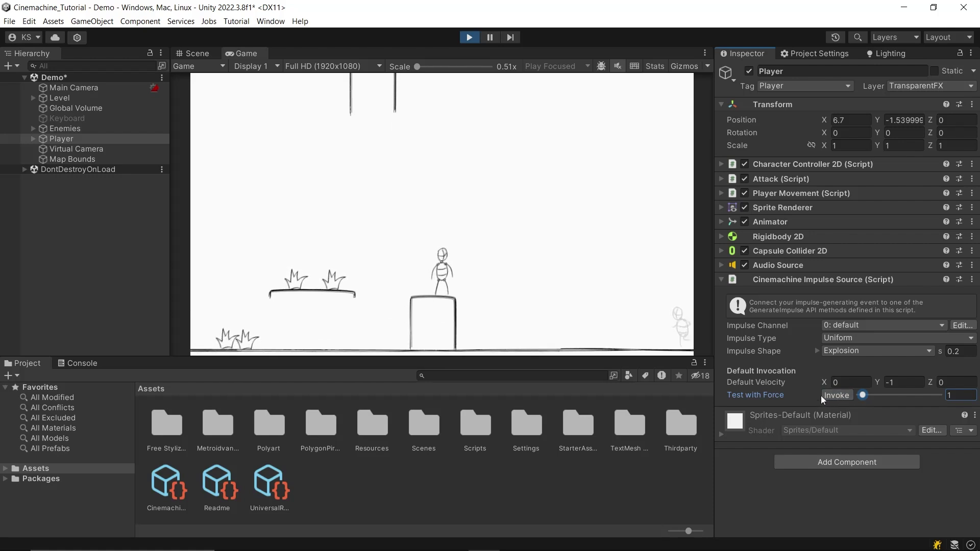
Raise Test with Force to 8.6, fire the shake, and exit Play mode
drag(863, 396, 893, 397)
click(842, 397)
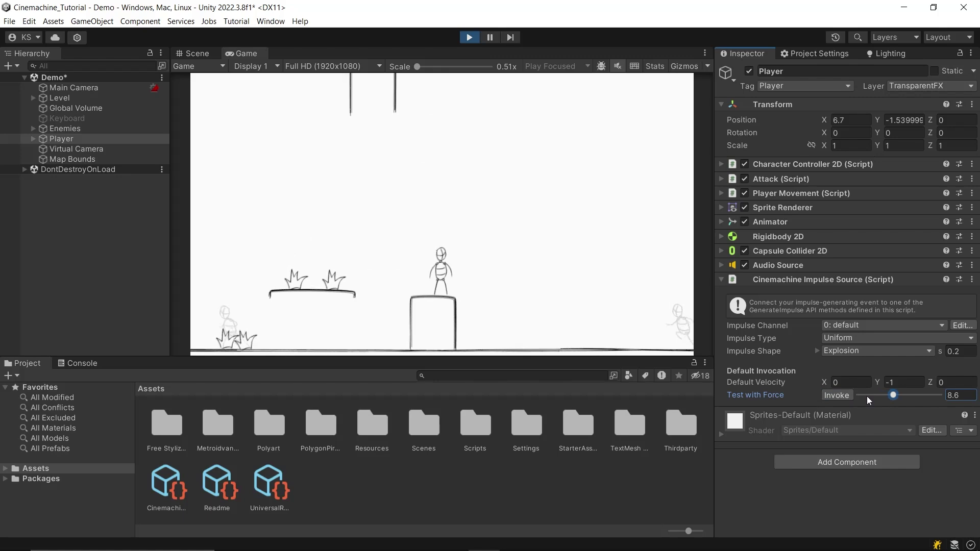
key(ctrl+z)
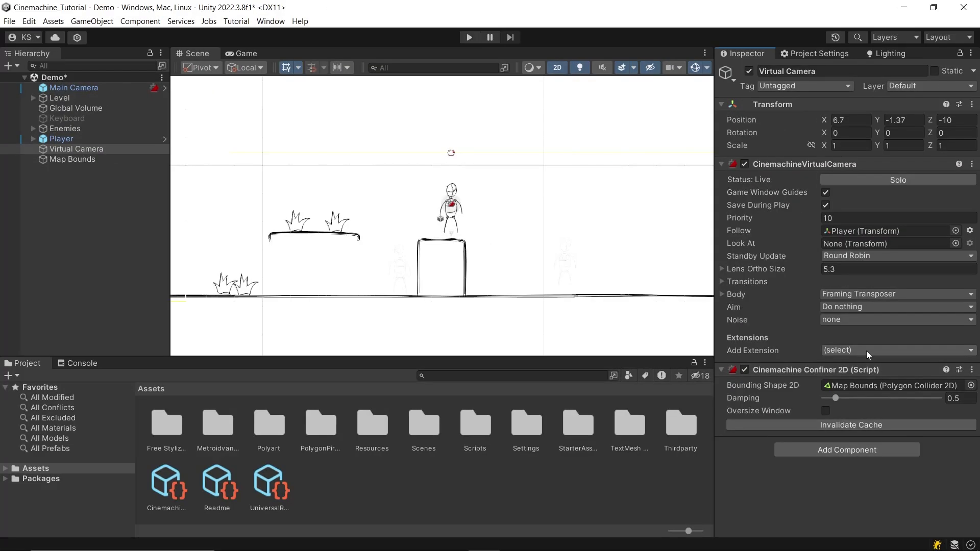
click(866, 351)
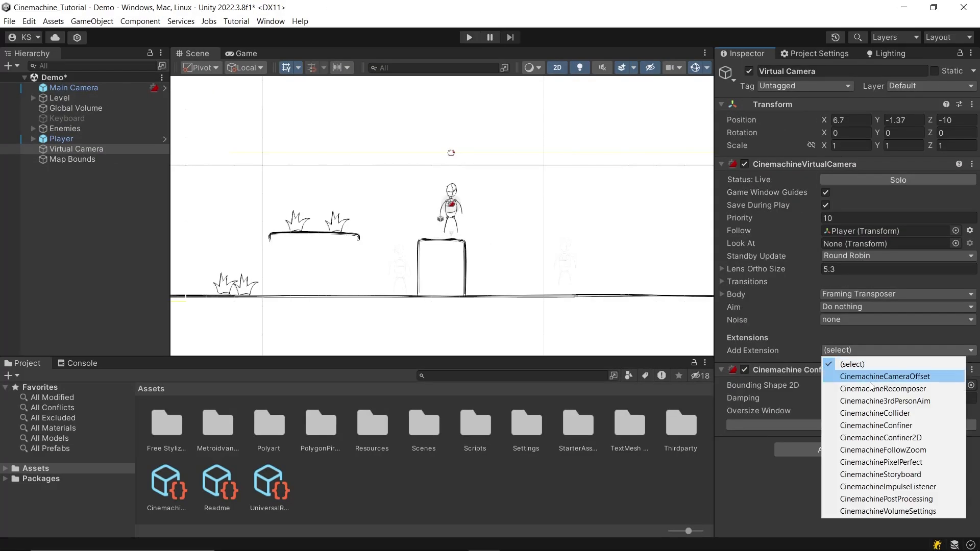
Add a Cinemachine Impulse Listener extension to the Virtual Camera, collapsing the Confiner 2D and camera settings
click(890, 489)
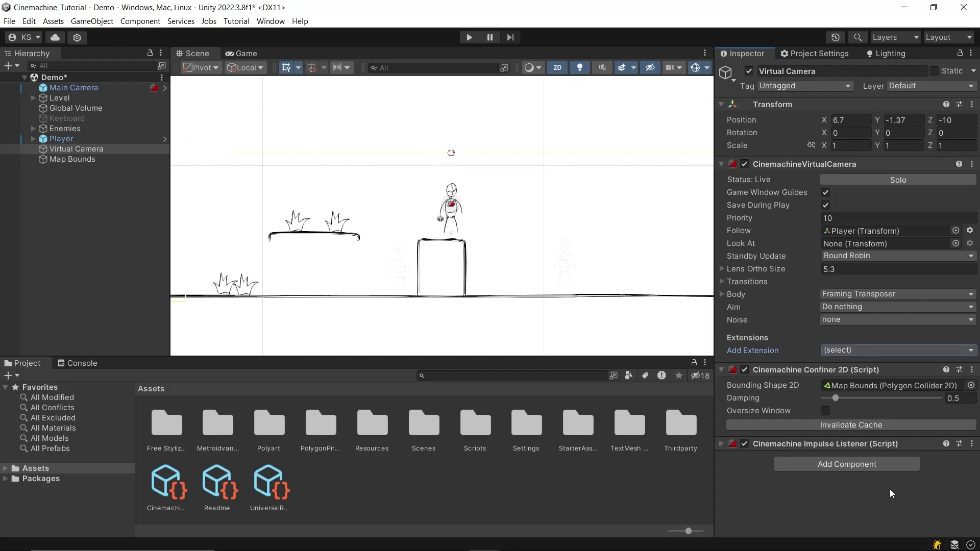
scroll(823, 436, down, 2)
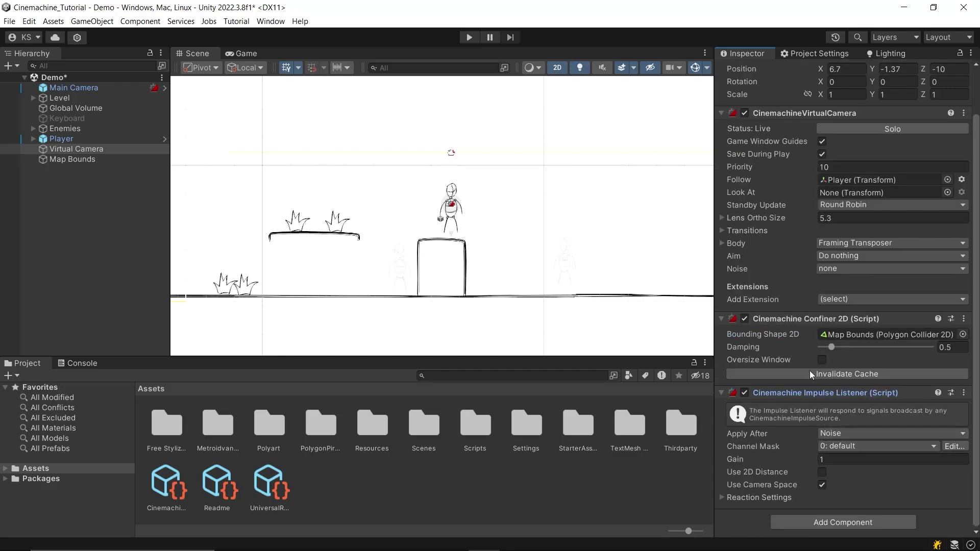
click(791, 318)
click(809, 163)
Set the Impulse Listener to apply after Noise on the 0: default channel
click(842, 234)
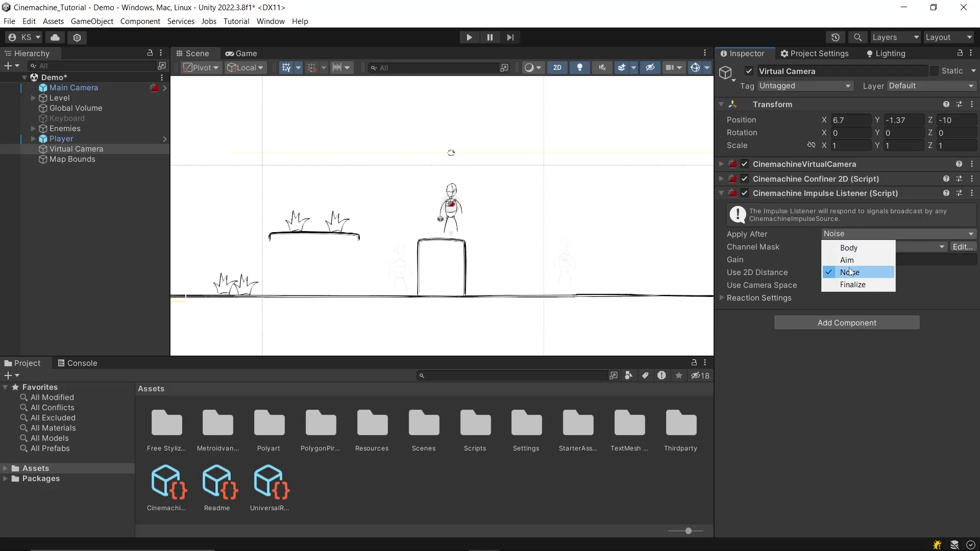
click(849, 272)
click(856, 250)
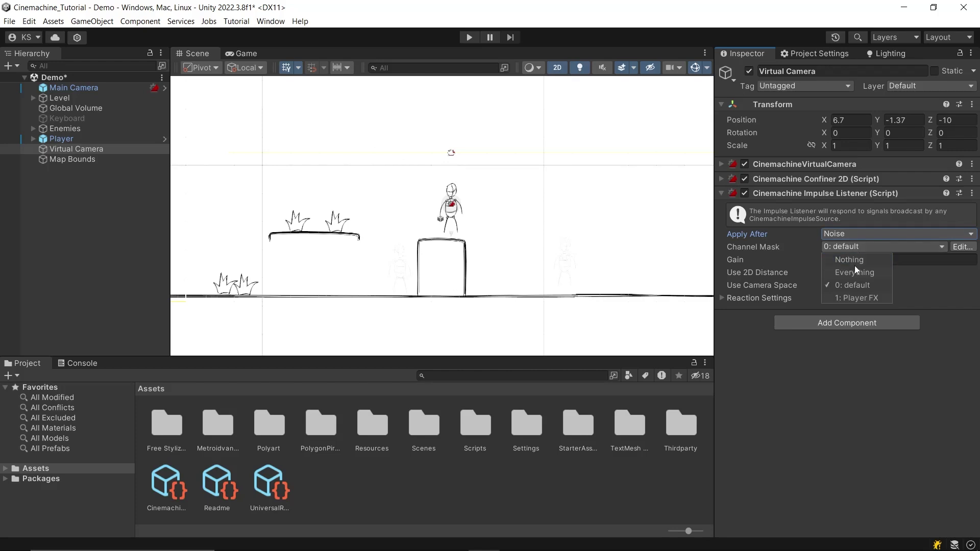
click(853, 286)
click(852, 287)
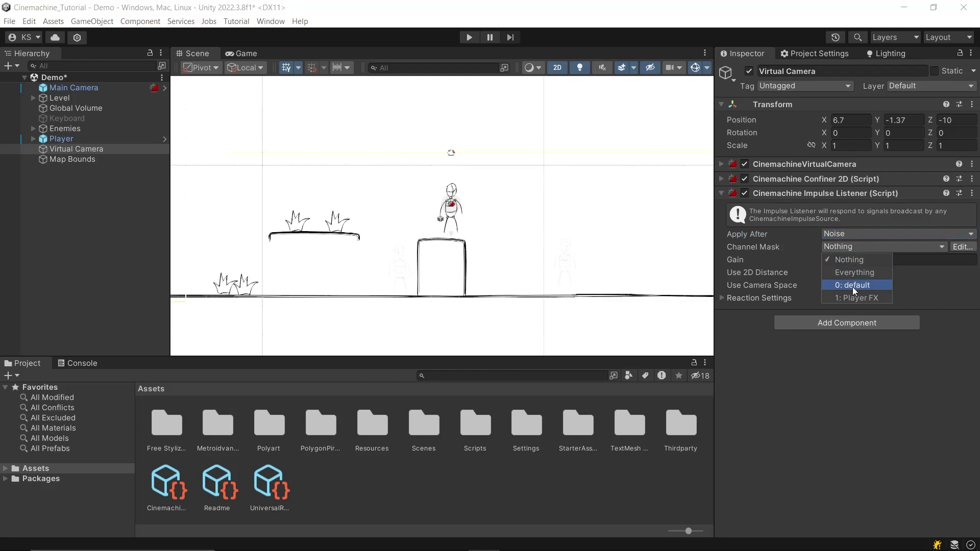
click(857, 375)
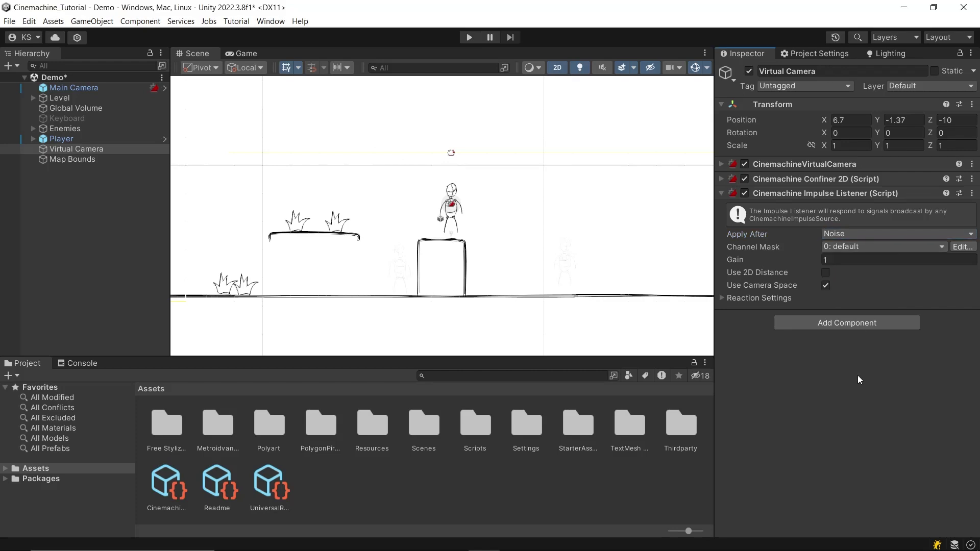
click(736, 258)
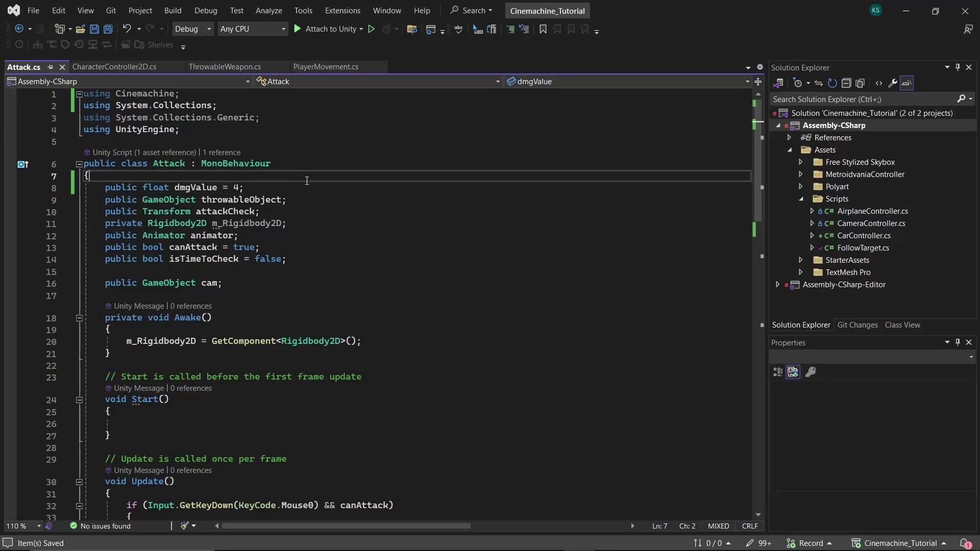
Declare a [SerializeField] private CinemachineImpulseSource _impulseSource field in Attack.cs
key(Return)
key(Return)
key(Up)
text([SerializeField] private impulse)
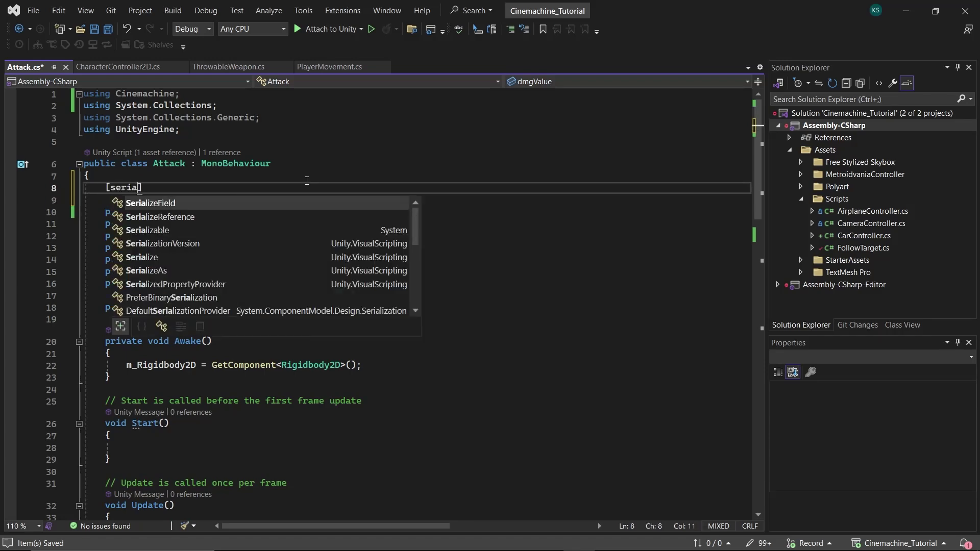
key(Tab)
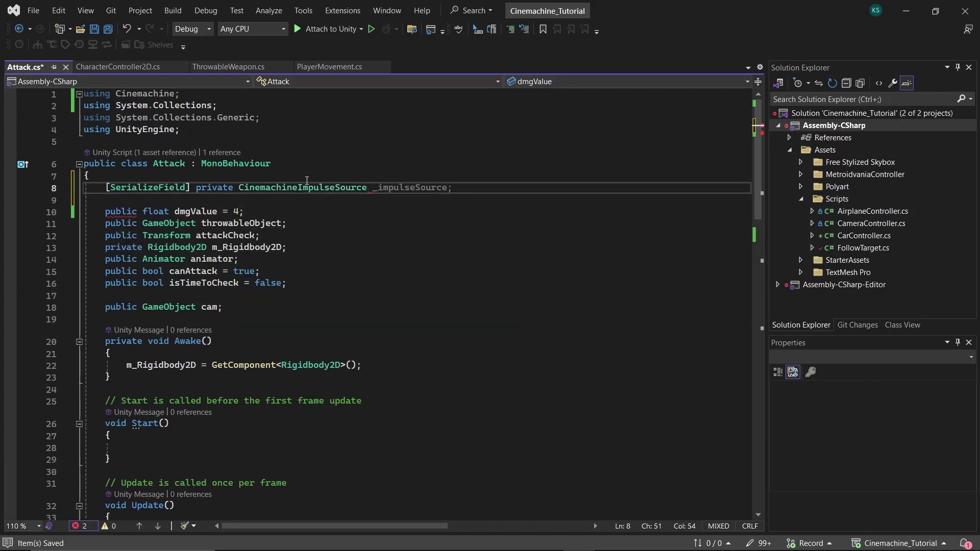
key(Tab)
Call _impulseSource.GenerateImpulse(); right after canAttack = false in the Mouse0 attack block
scroll(263, 268, down, 7)
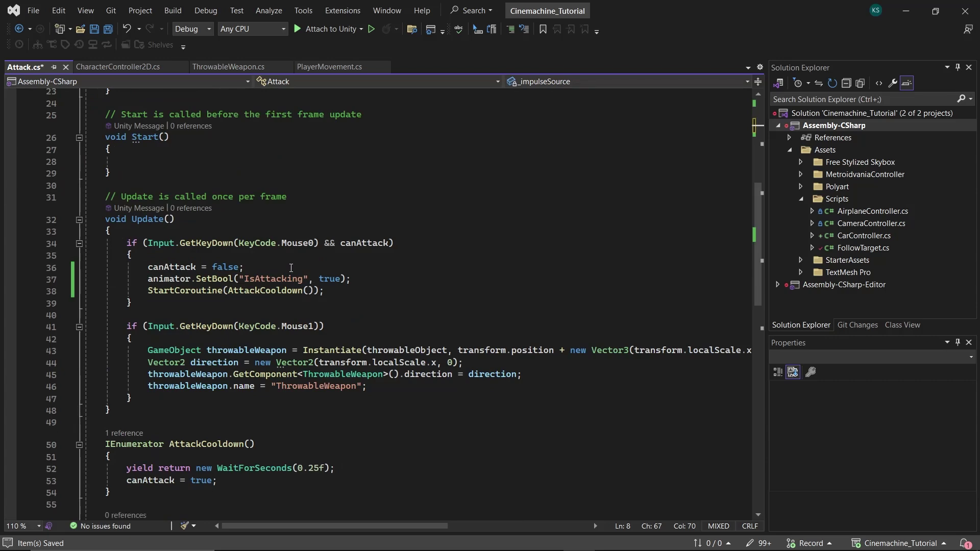
click(291, 267)
key(Return)
text(impulseSource.GenerateImpulse();)
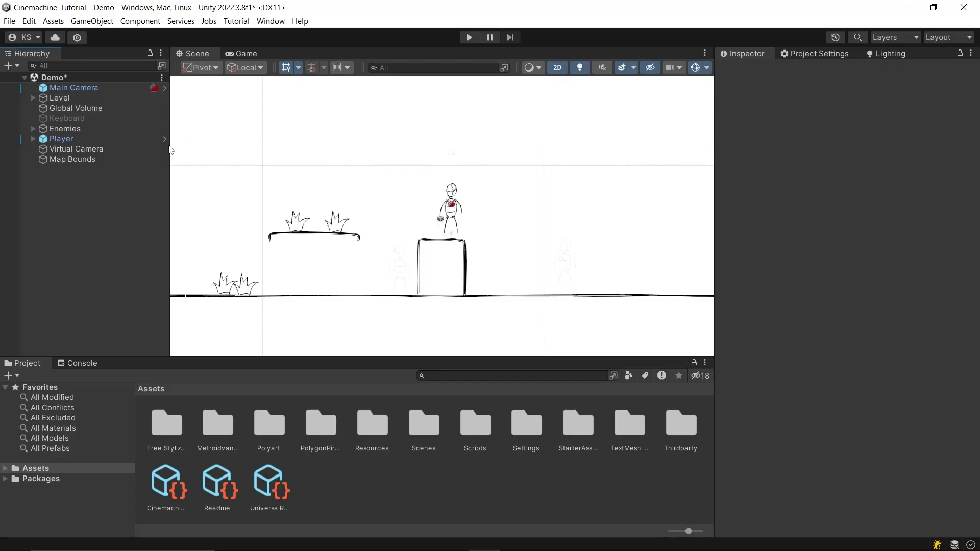
click(74, 139)
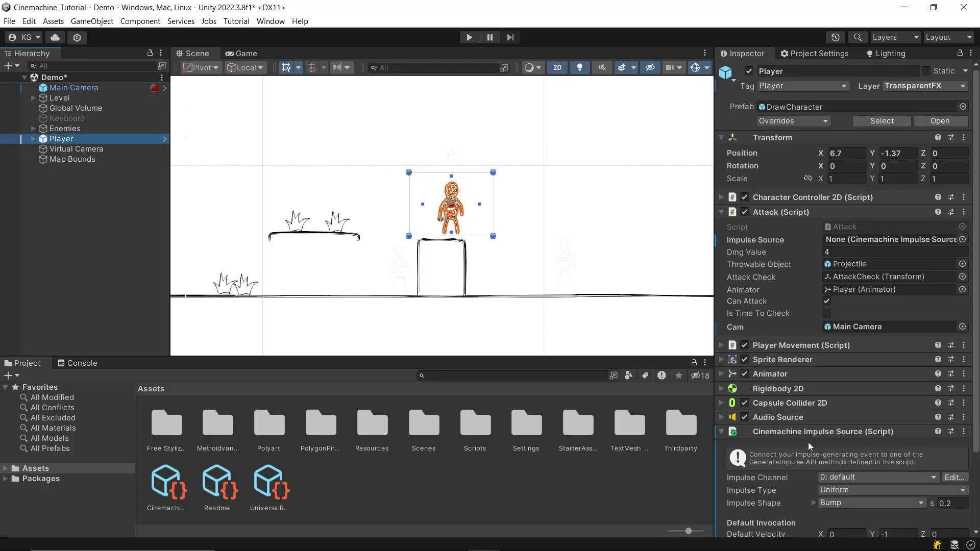
Assign the Player's Cinemachine Impulse Source to Attack's Impulse Source slot, then play and attack twice
drag(795, 434, 852, 241)
key(ctrl+p)
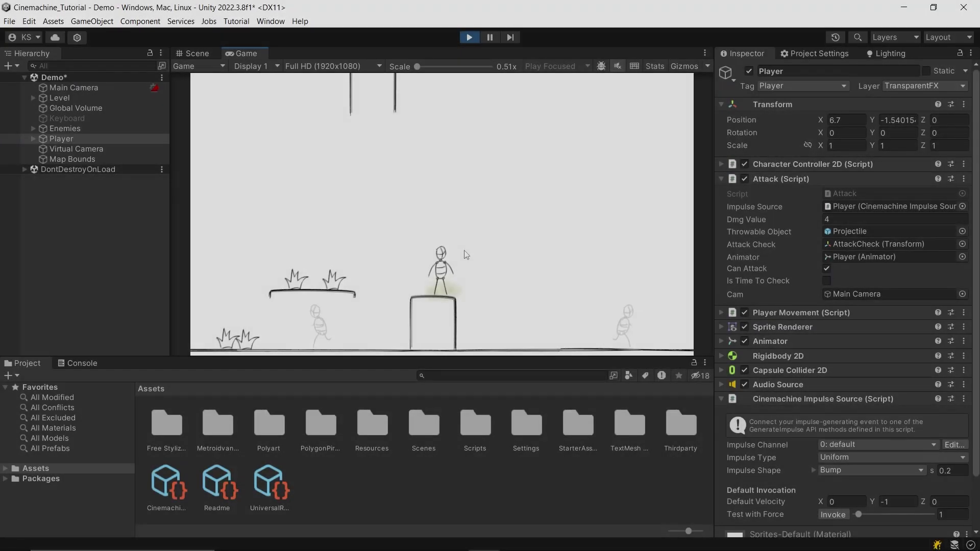
key(x)
key(x)
key(x)
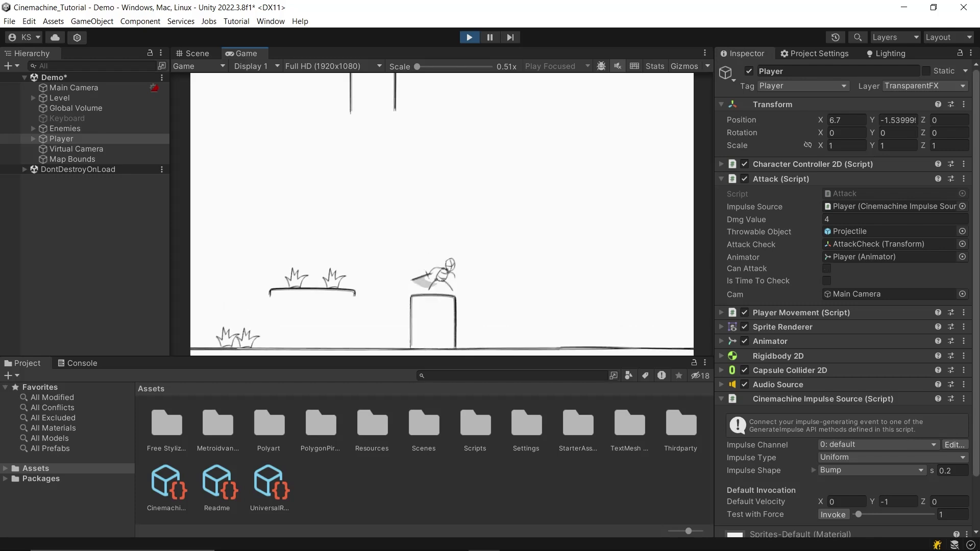
key(x)
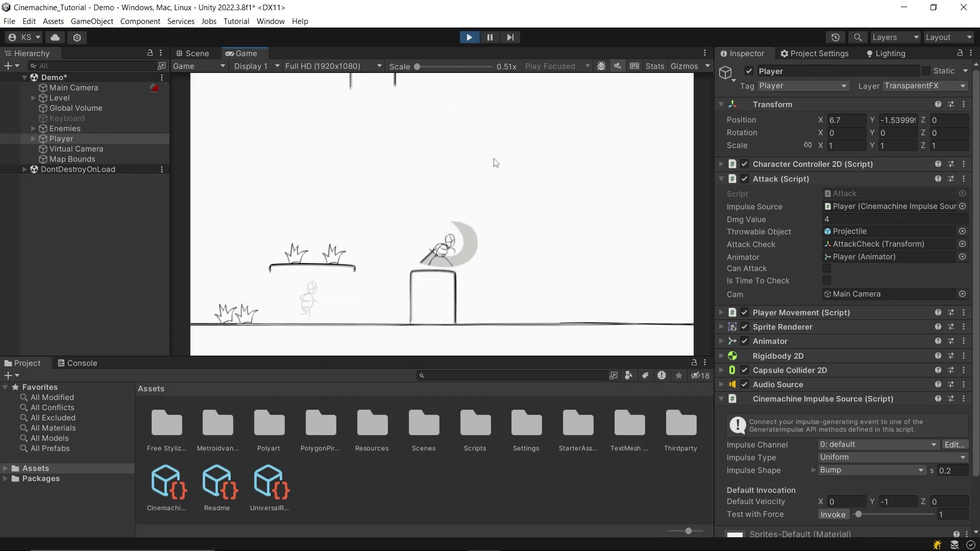
Run the player right and left, attacking and jumping, to watch the camera follow and shake
key(Right)
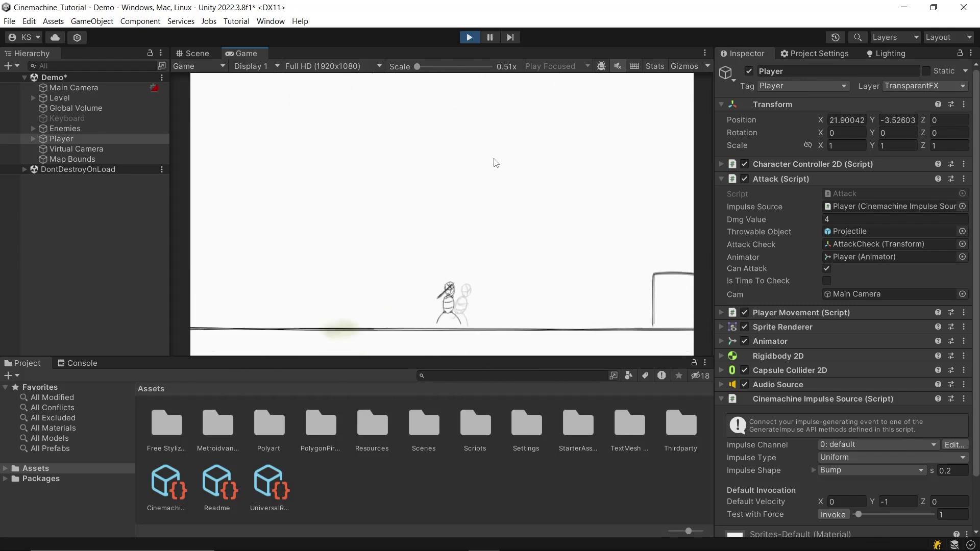
click(494, 162)
key(Left)
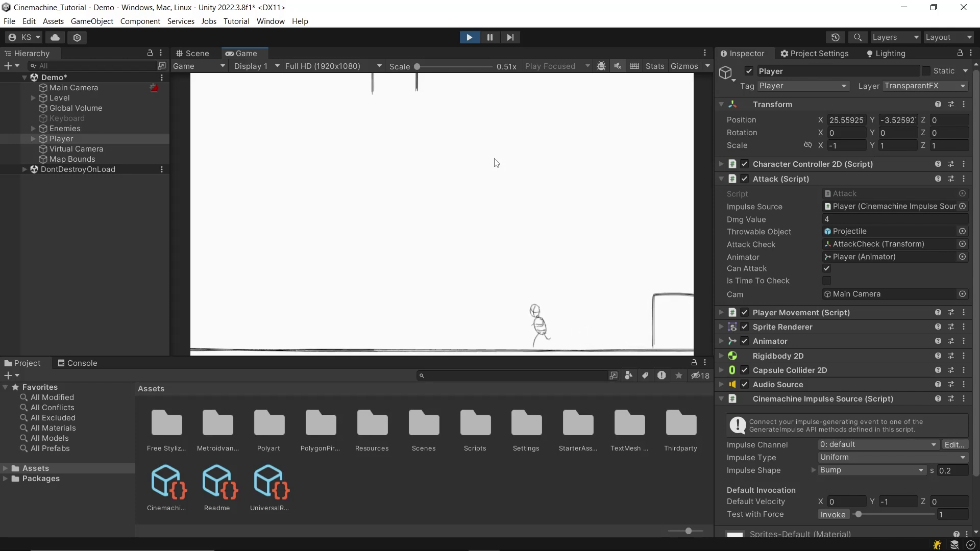
key(z)
key(Right)
key(a)
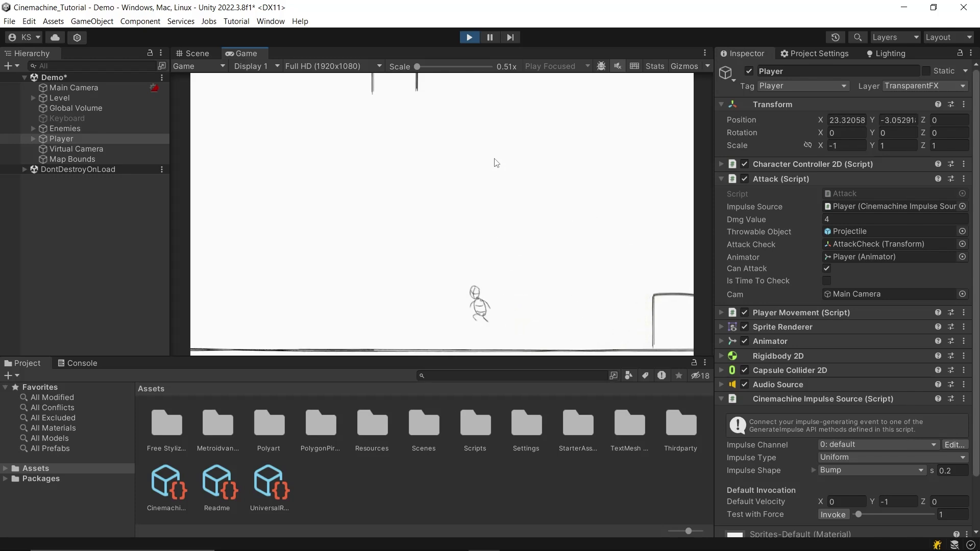
key(space)
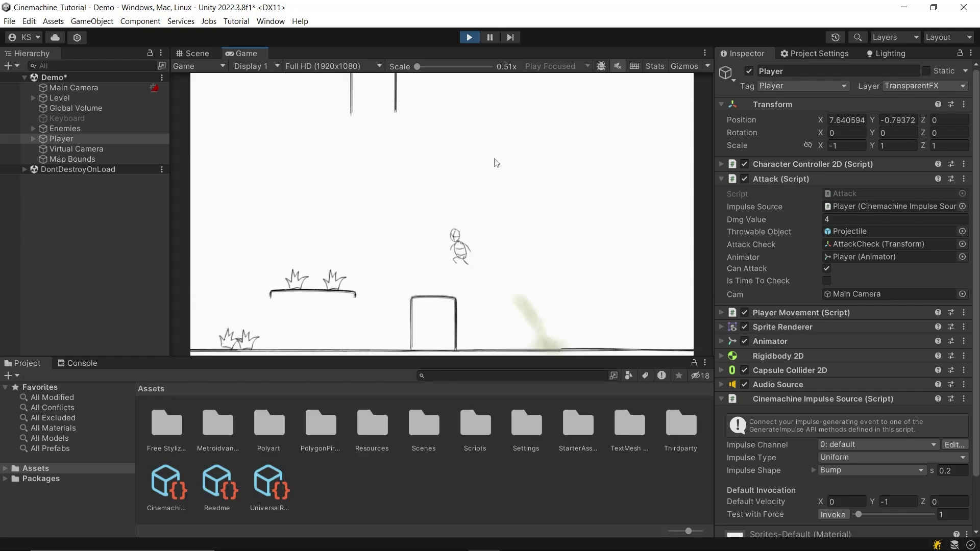